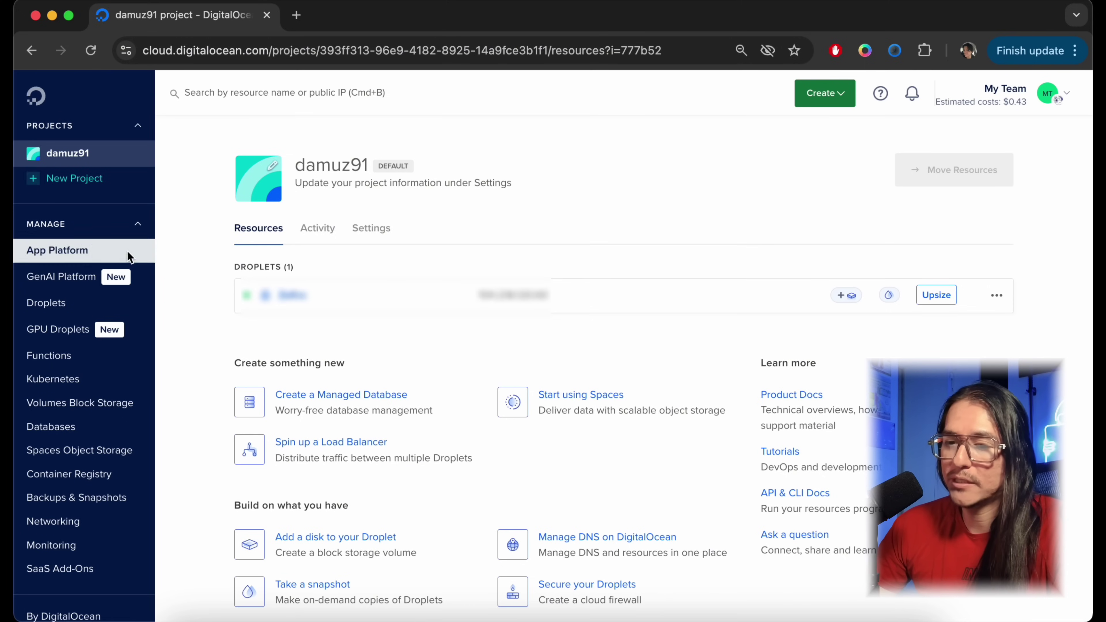
Step: Open the green Create dropdown listing Droplets, Kubernetes, Databases and Spaces Object Storage
click(141, 224)
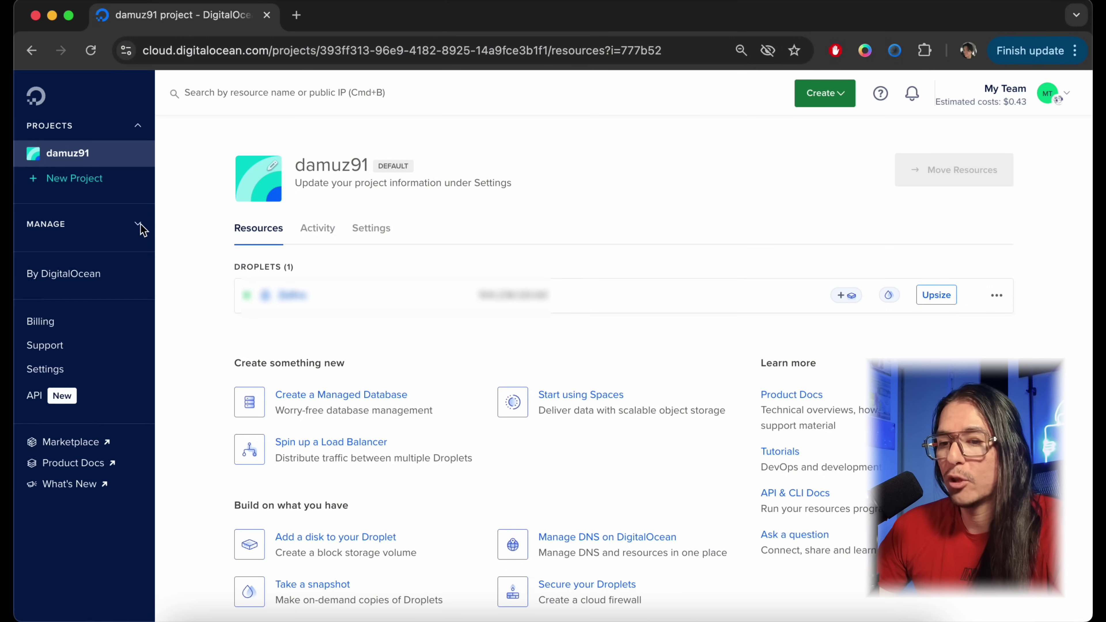
click(141, 225)
scroll(141, 227, down, 5)
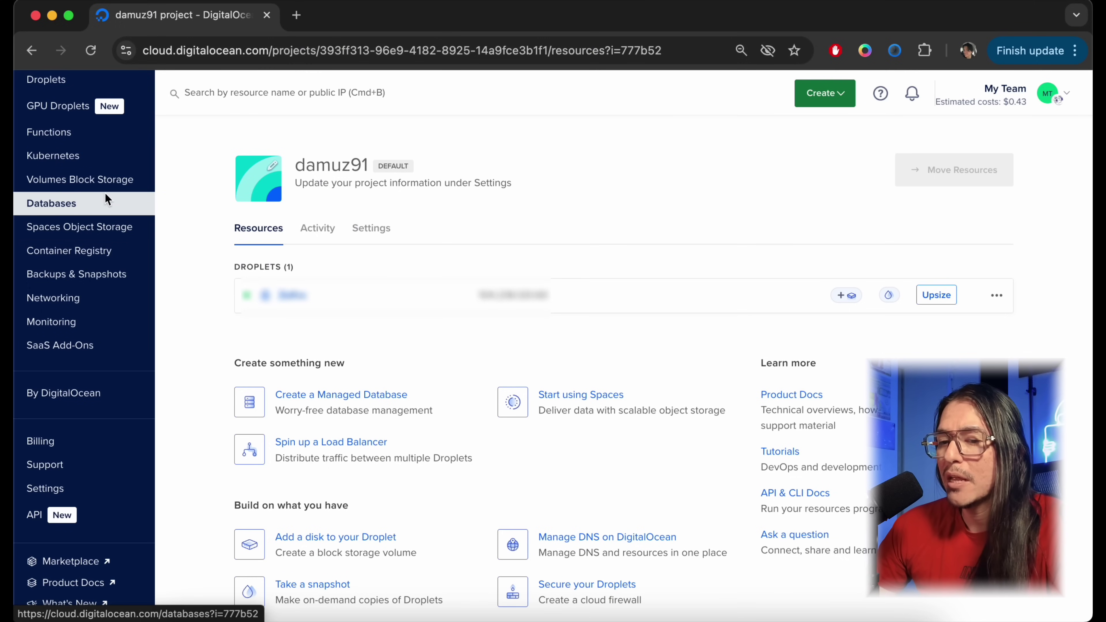
scroll(106, 196, up, 5)
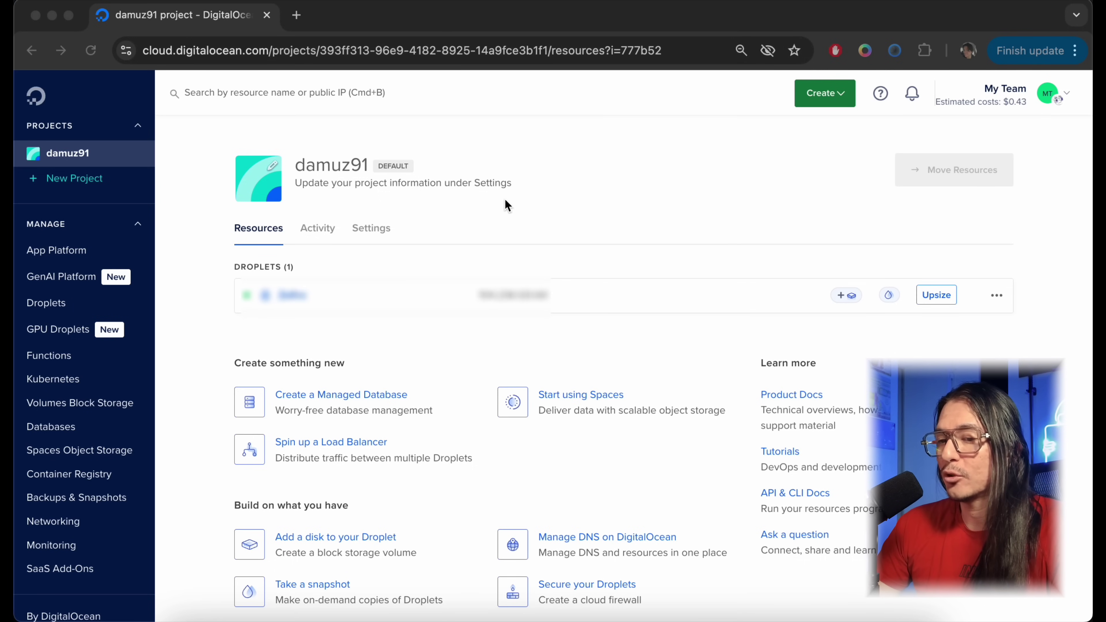
click(809, 96)
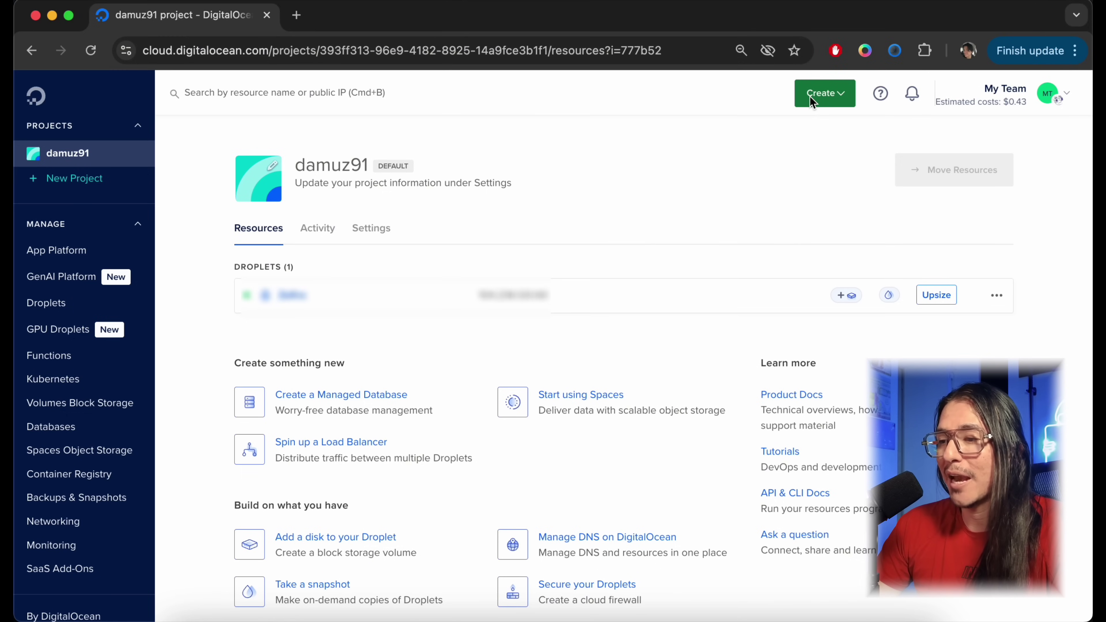
click(838, 101)
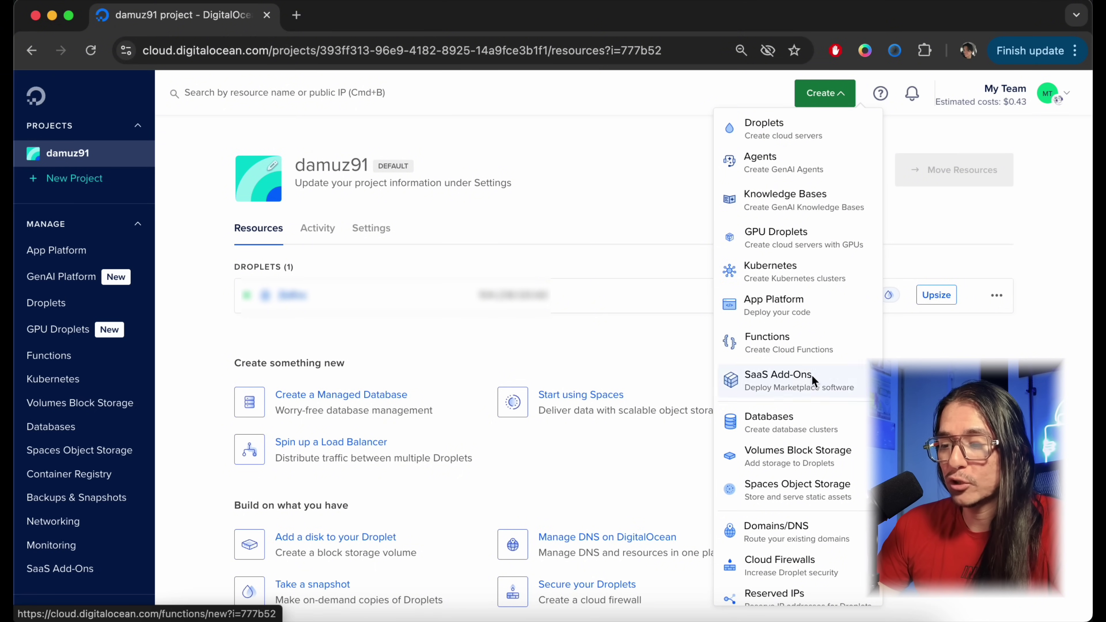
scroll(825, 535, down, 1)
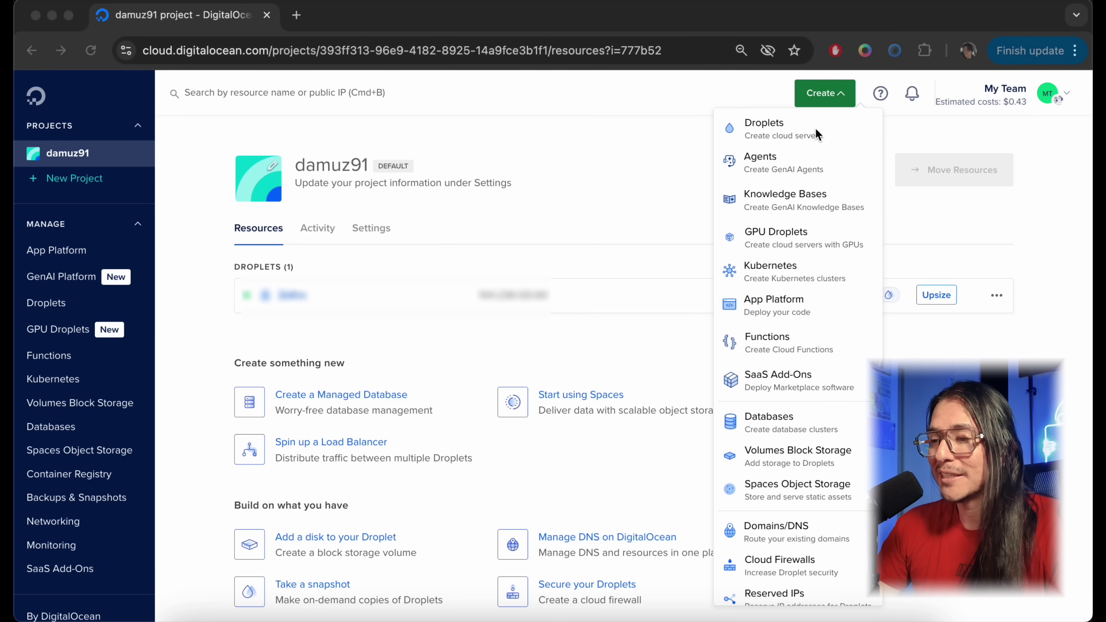
click(787, 137)
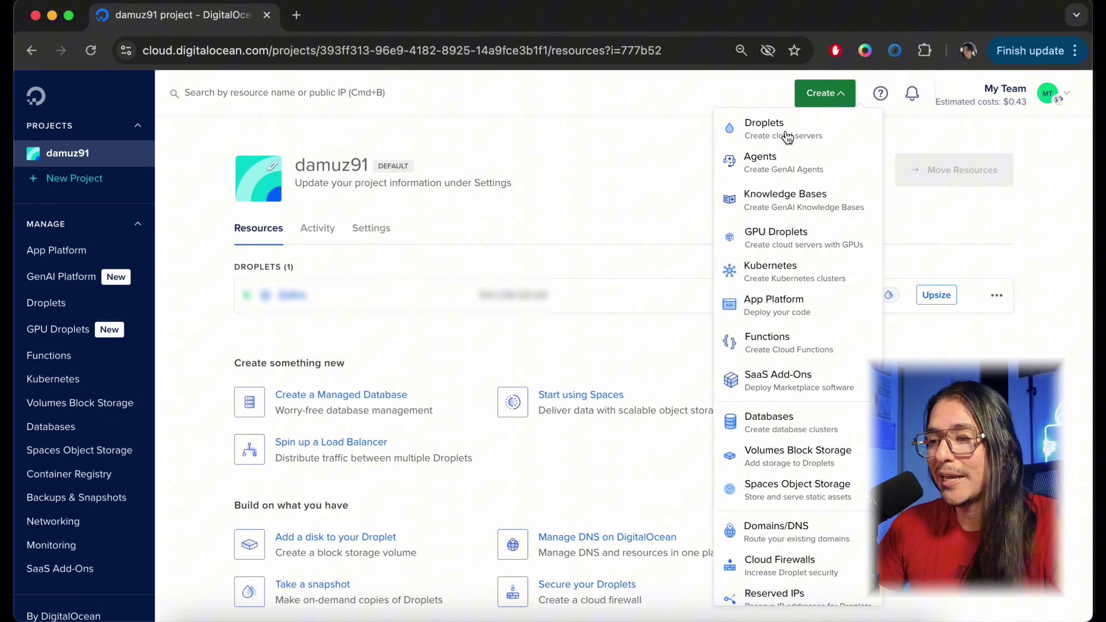
Step: Start a new droplet in the New York region using datacenter NYC1
click(776, 129)
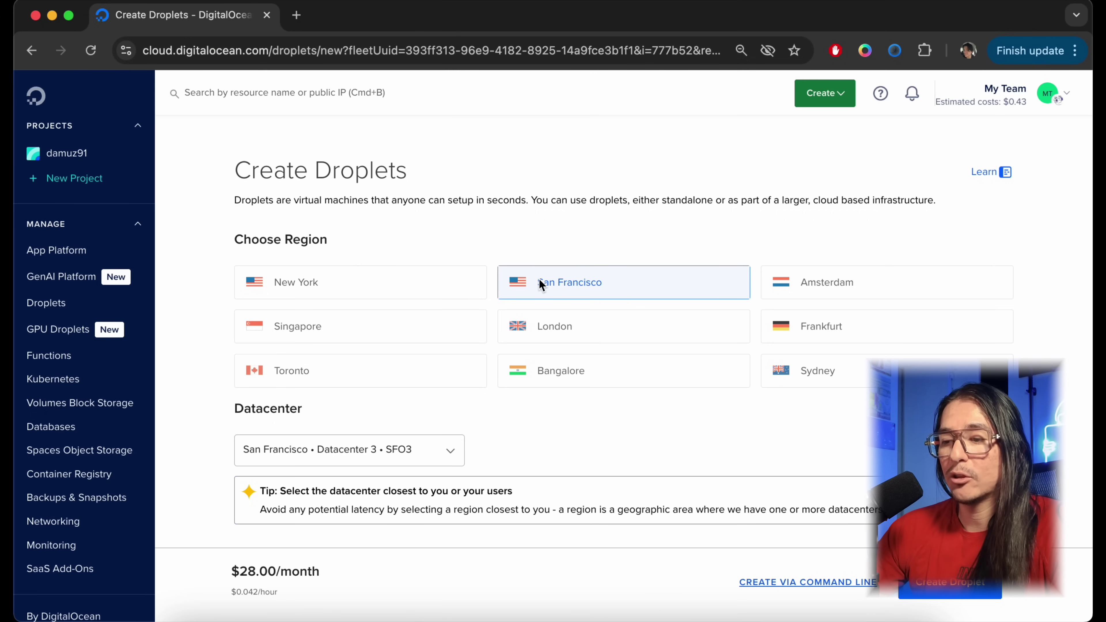
click(348, 285)
scroll(431, 381, down, 3)
click(435, 360)
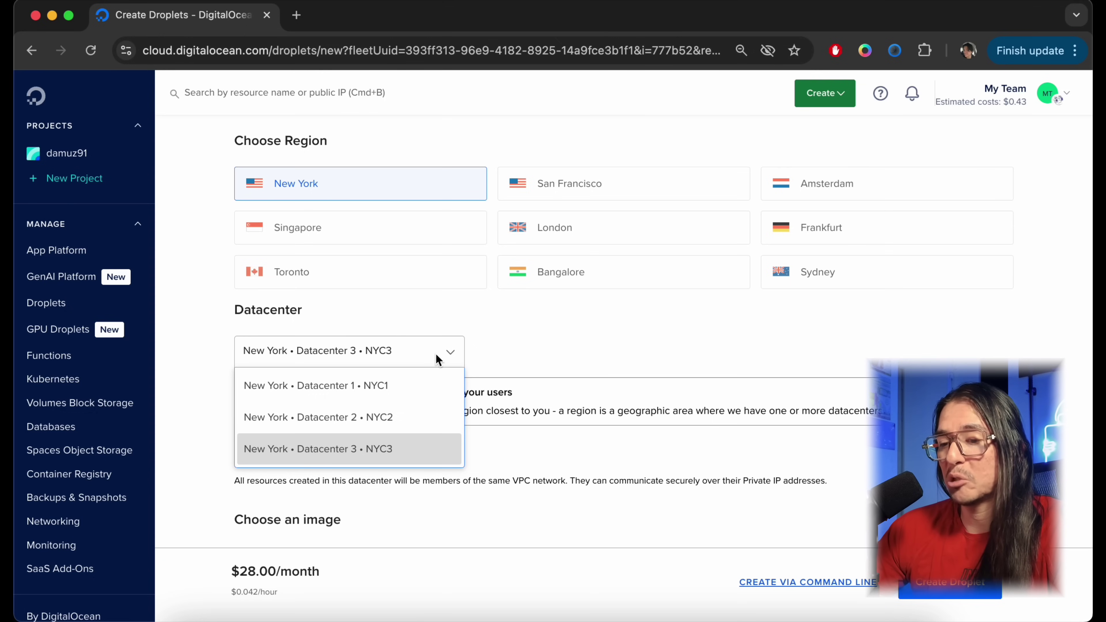
click(415, 386)
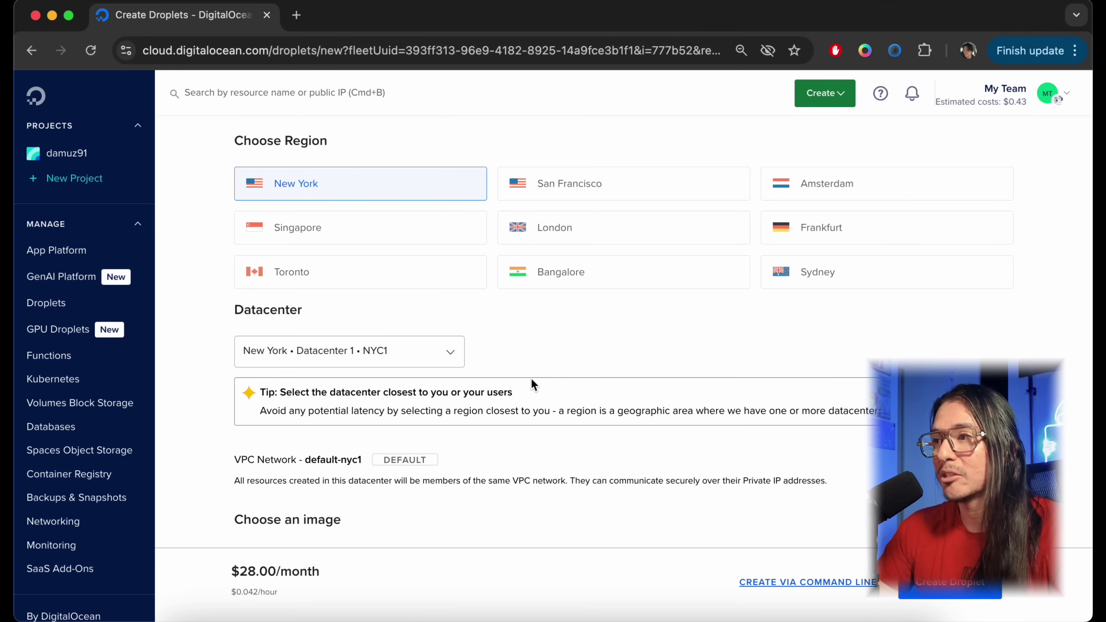
scroll(532, 379, down, 3)
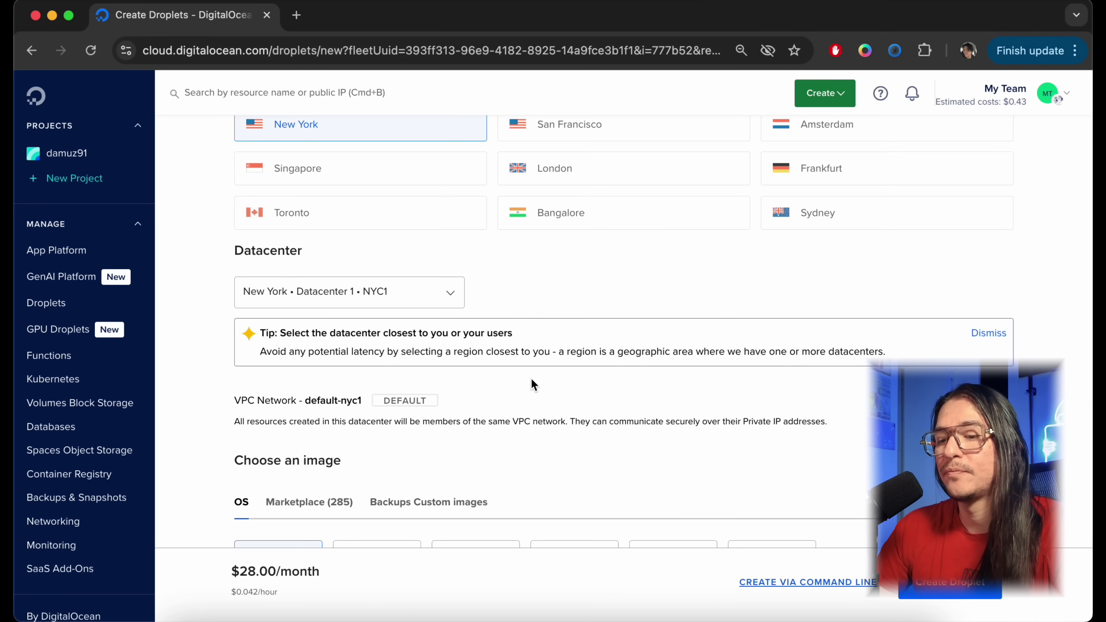
scroll(531, 378, down, 6)
scroll(406, 202, down, 3)
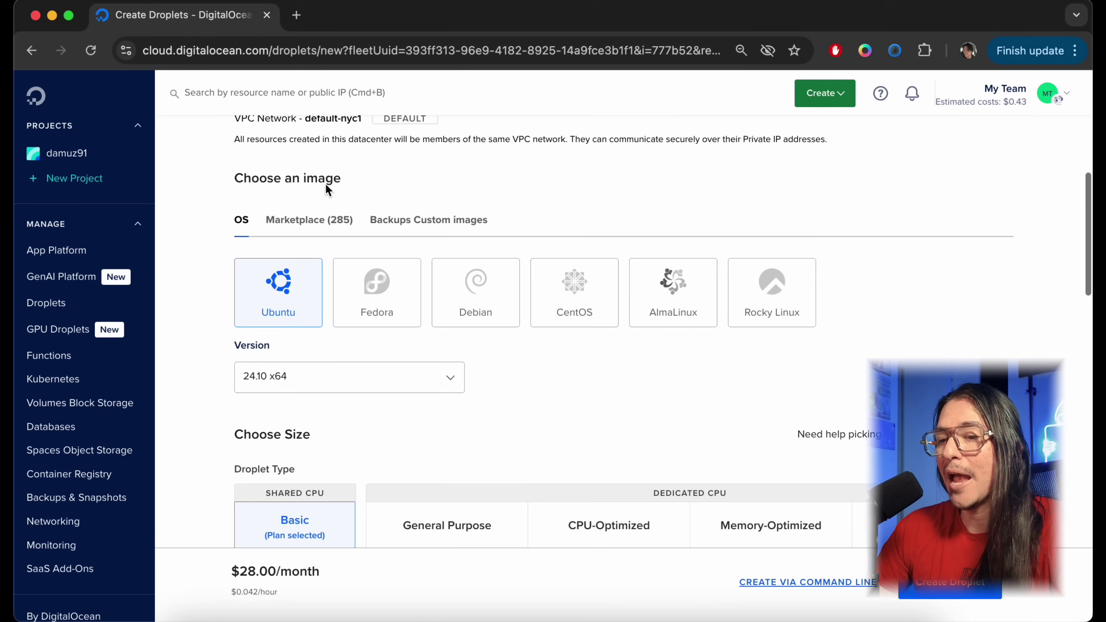
drag(236, 182, 358, 185)
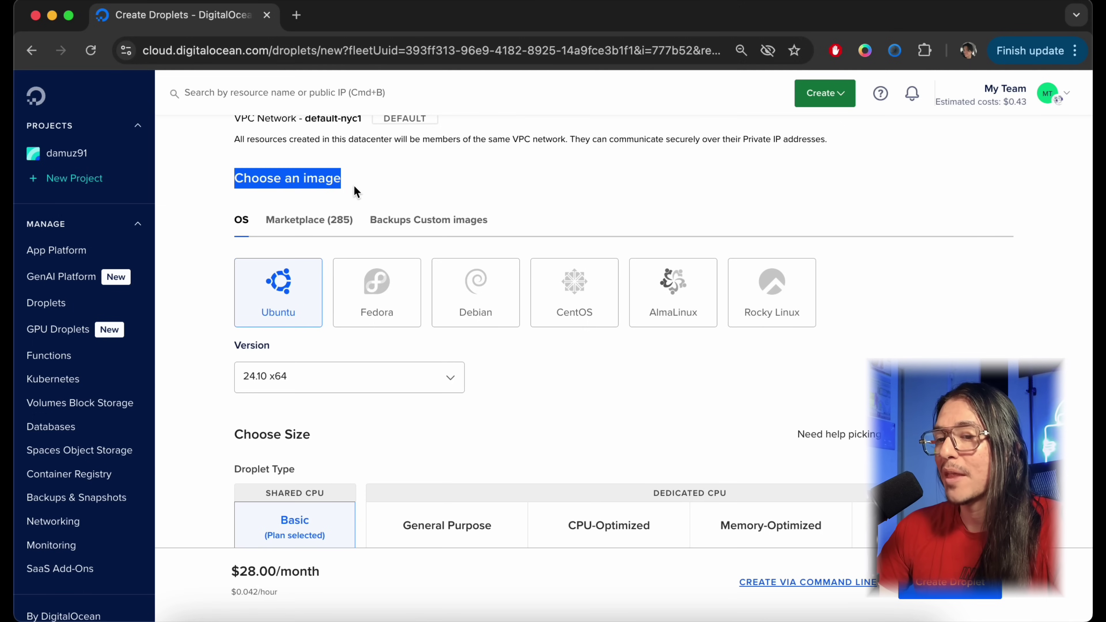
click(235, 221)
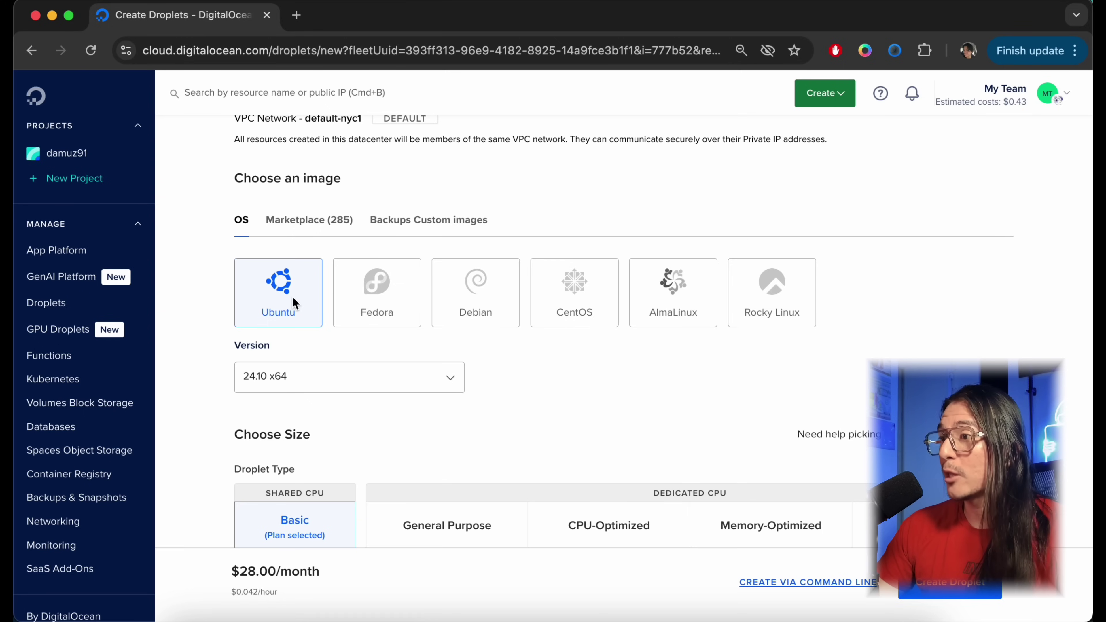
click(301, 223)
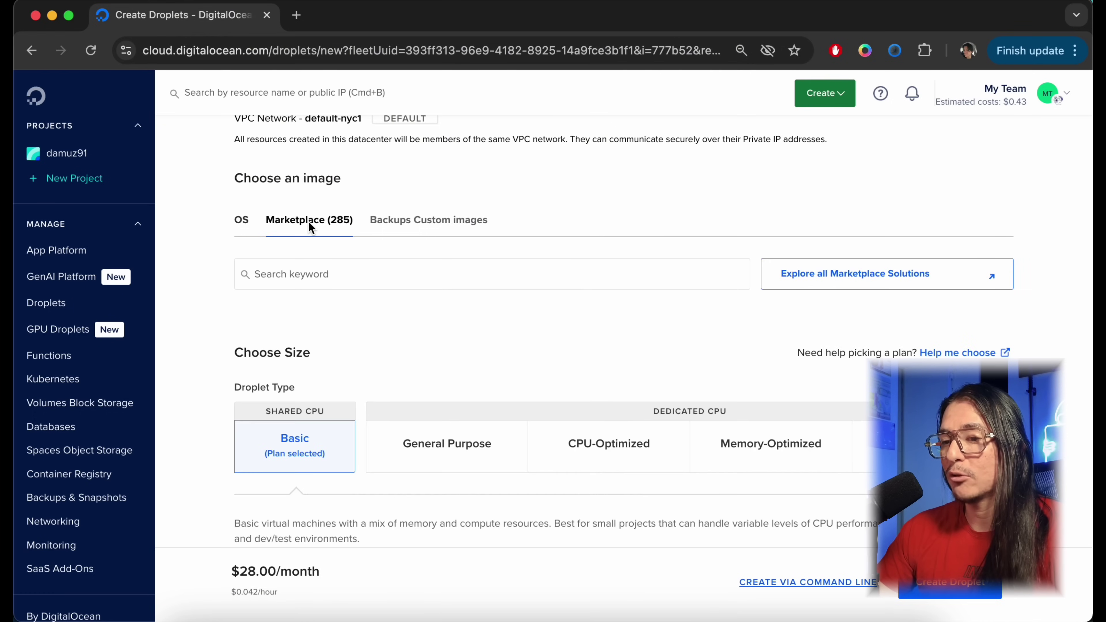
scroll(361, 368, down, 3)
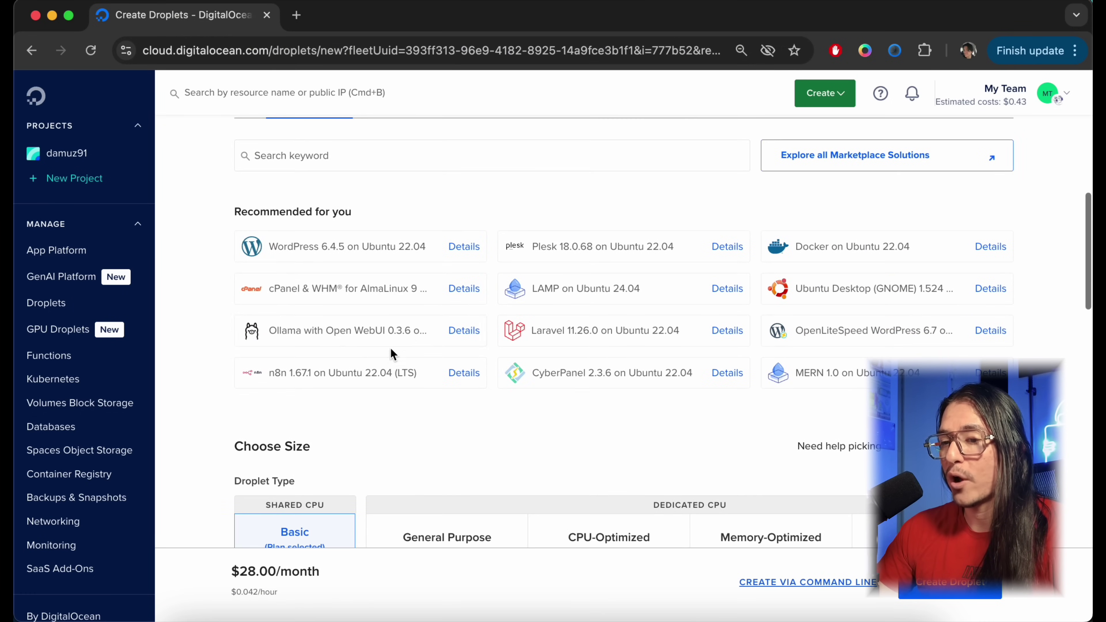
scroll(385, 251, up, 2)
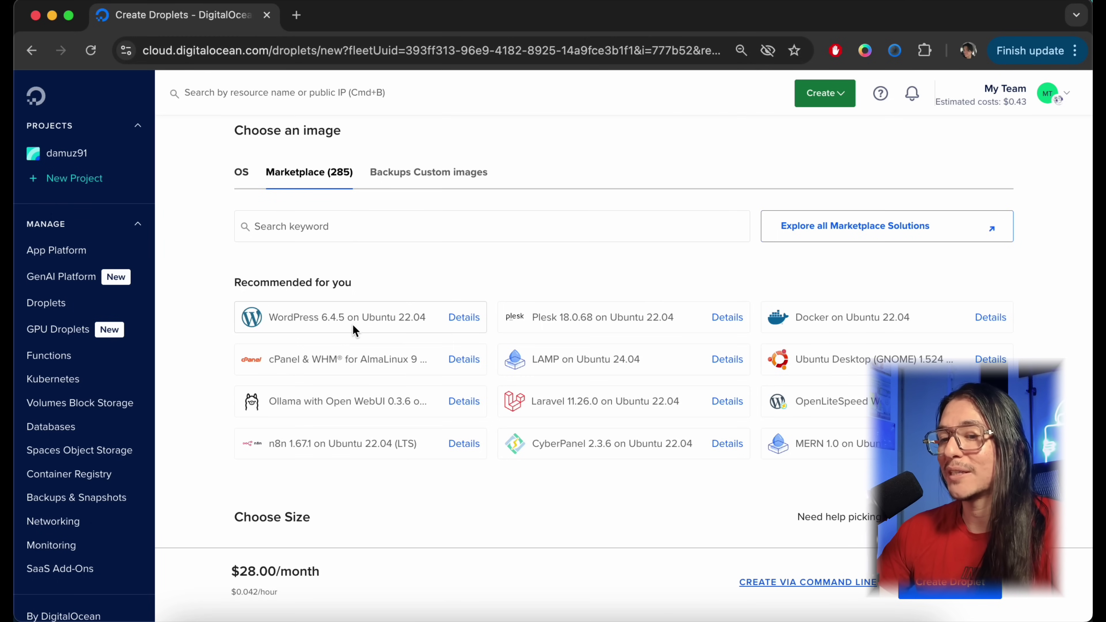
click(242, 172)
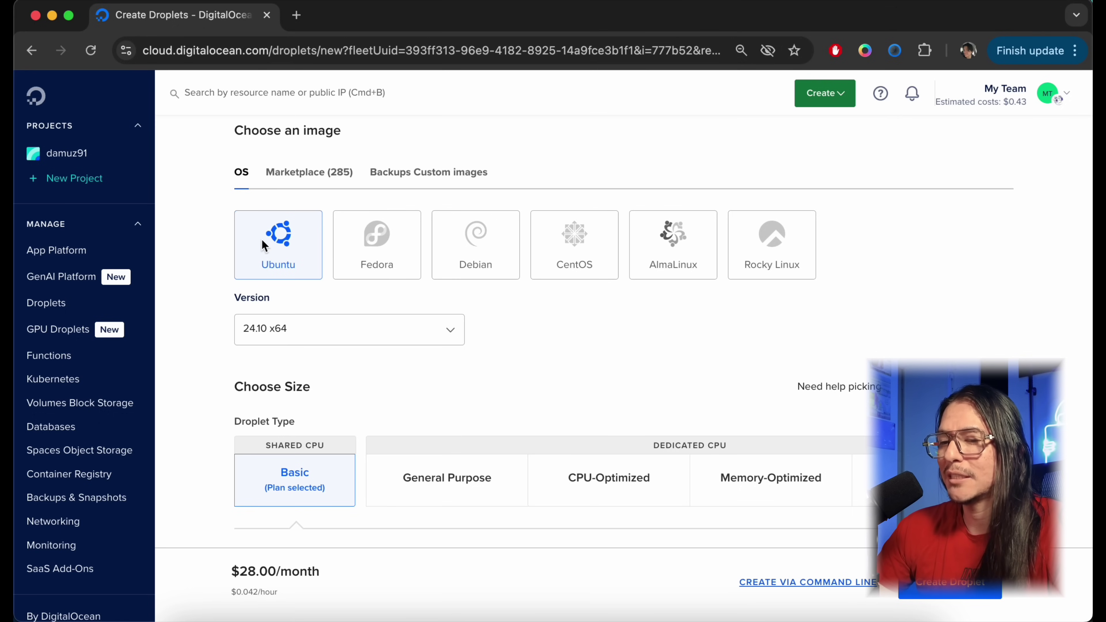
scroll(262, 239, down, 3)
scroll(263, 242, down, 2)
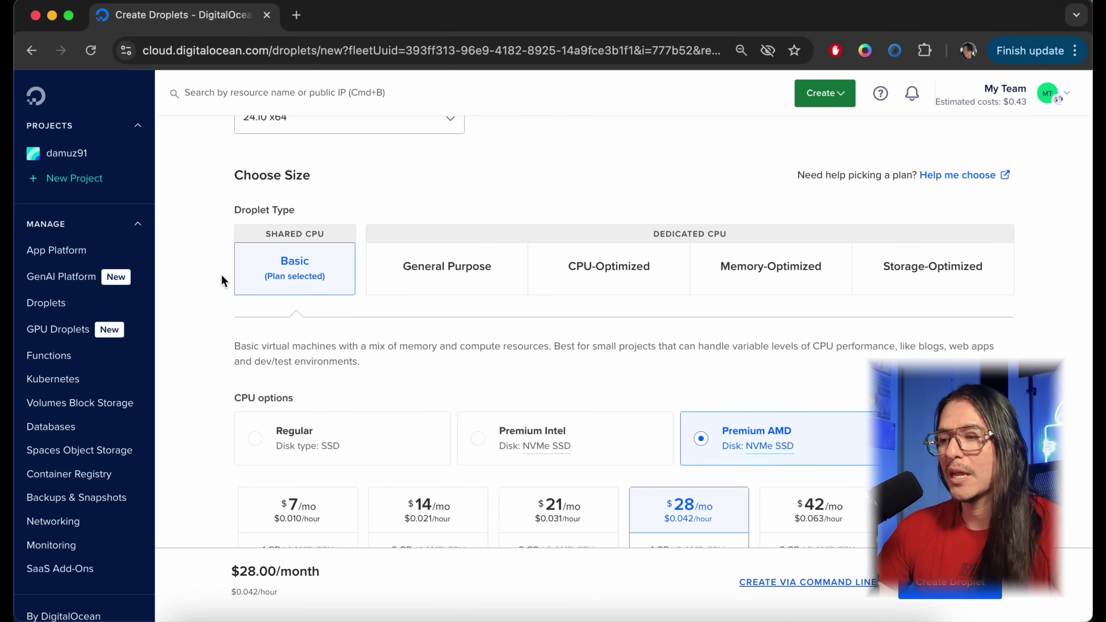
scroll(220, 225, up, 3)
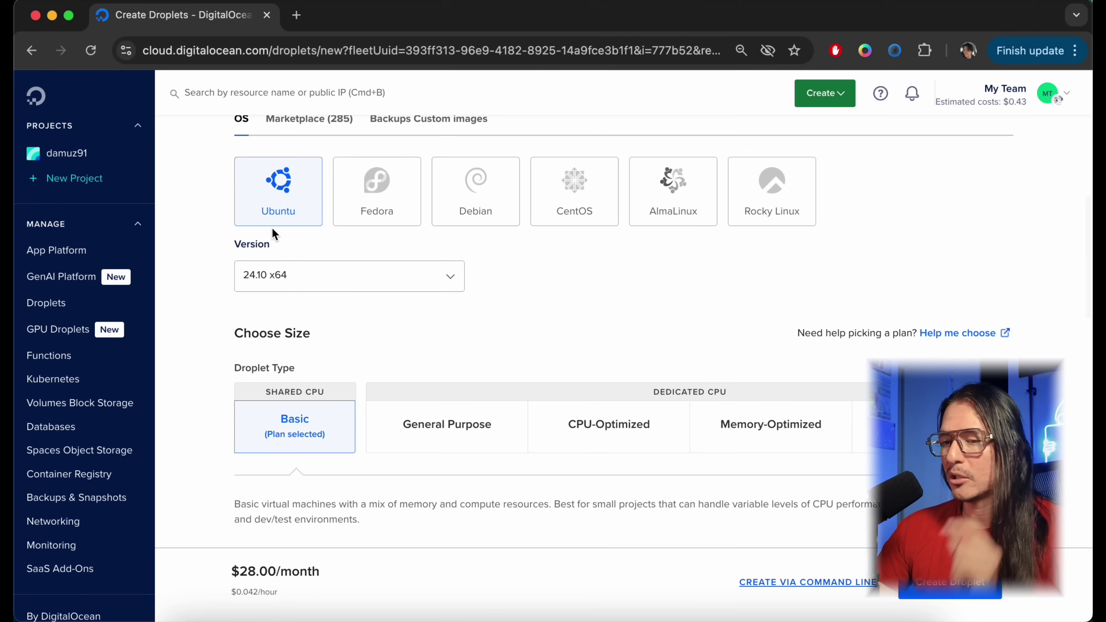
click(283, 285)
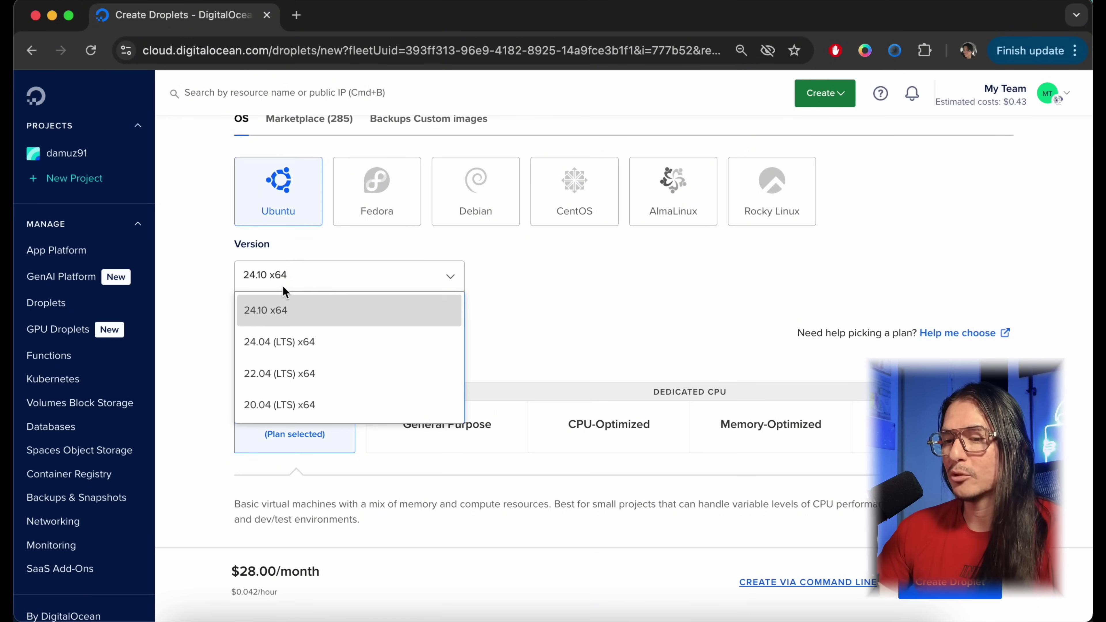
click(300, 317)
click(309, 285)
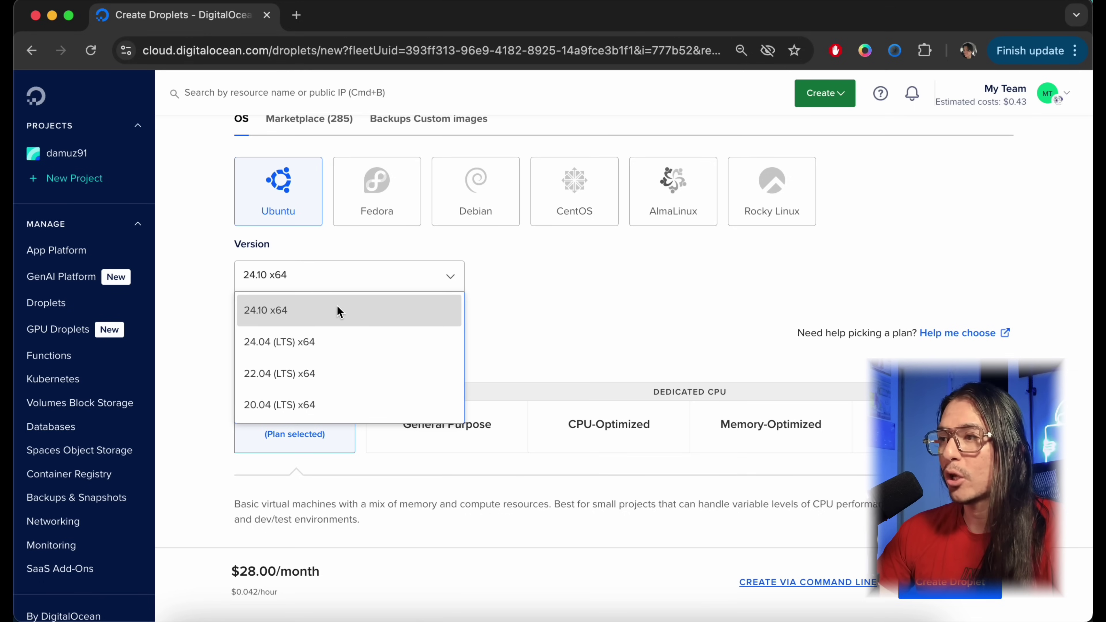
click(211, 277)
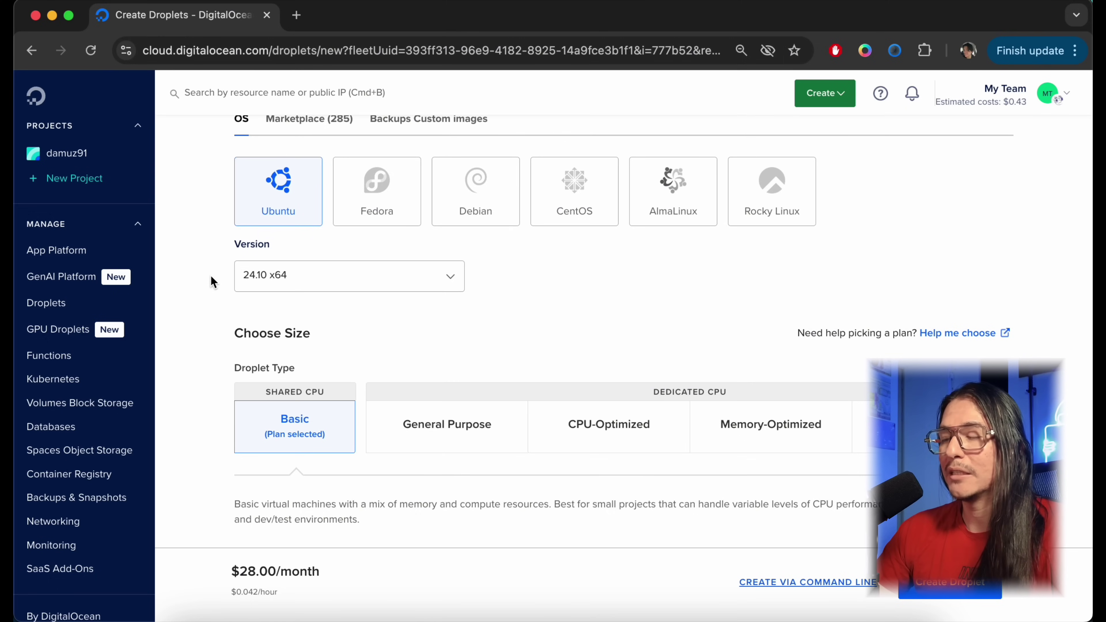
scroll(210, 282, down, 5)
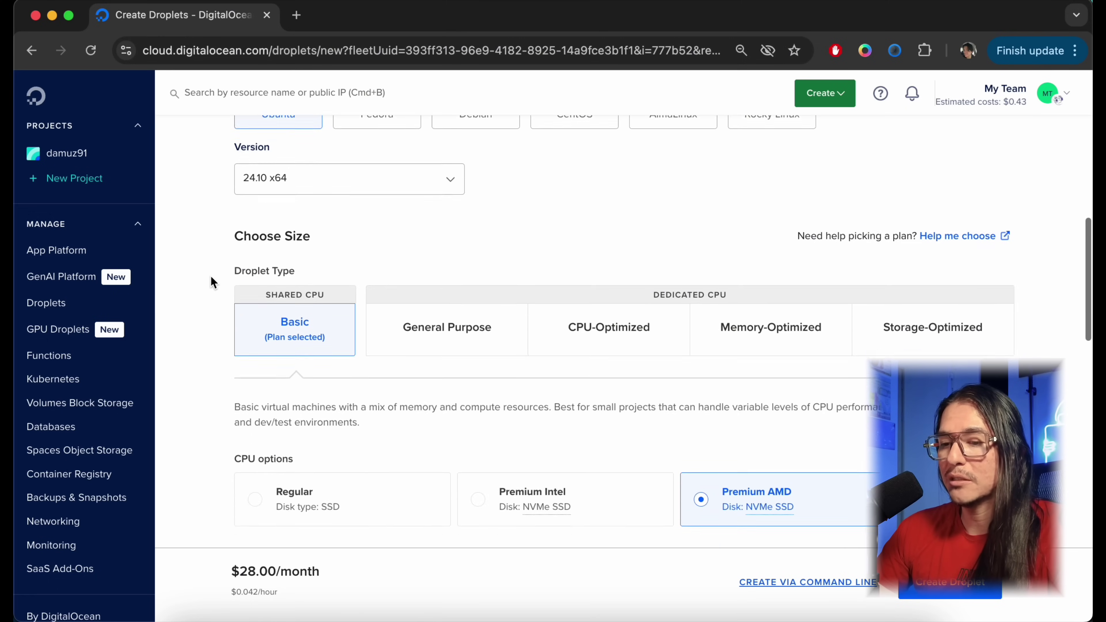
drag(234, 173, 322, 179)
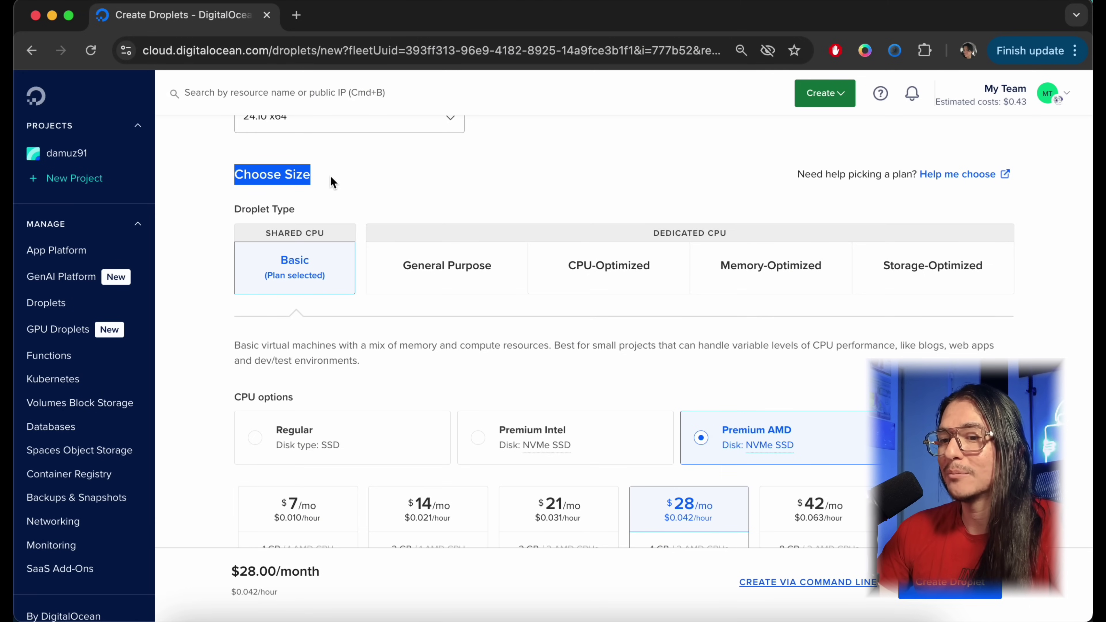
scroll(330, 177, down, 1)
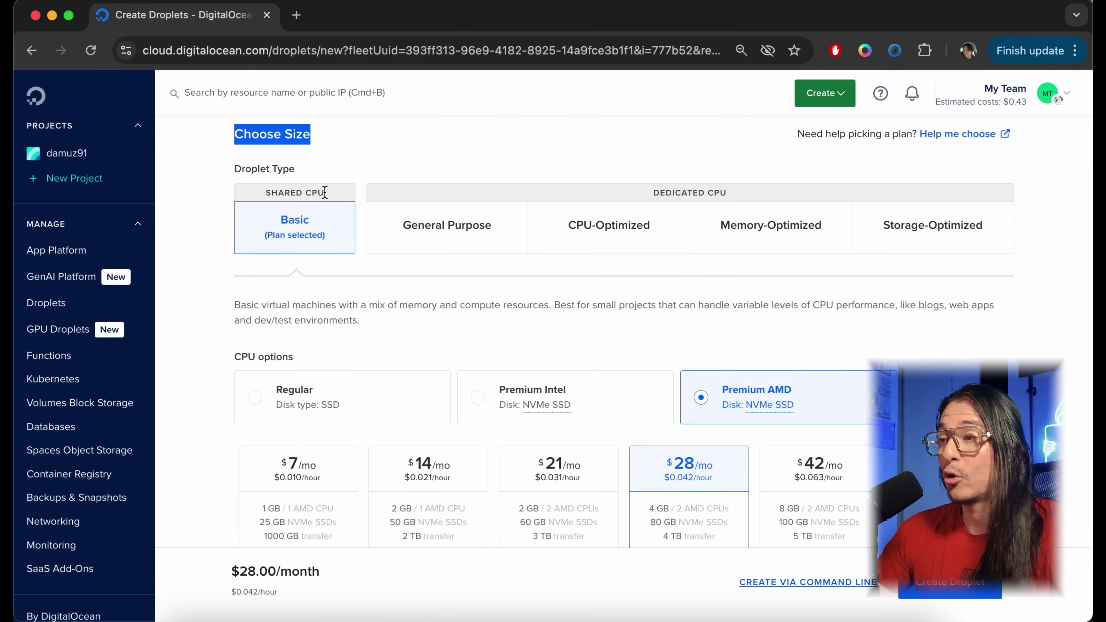
scroll(324, 192, down, 1)
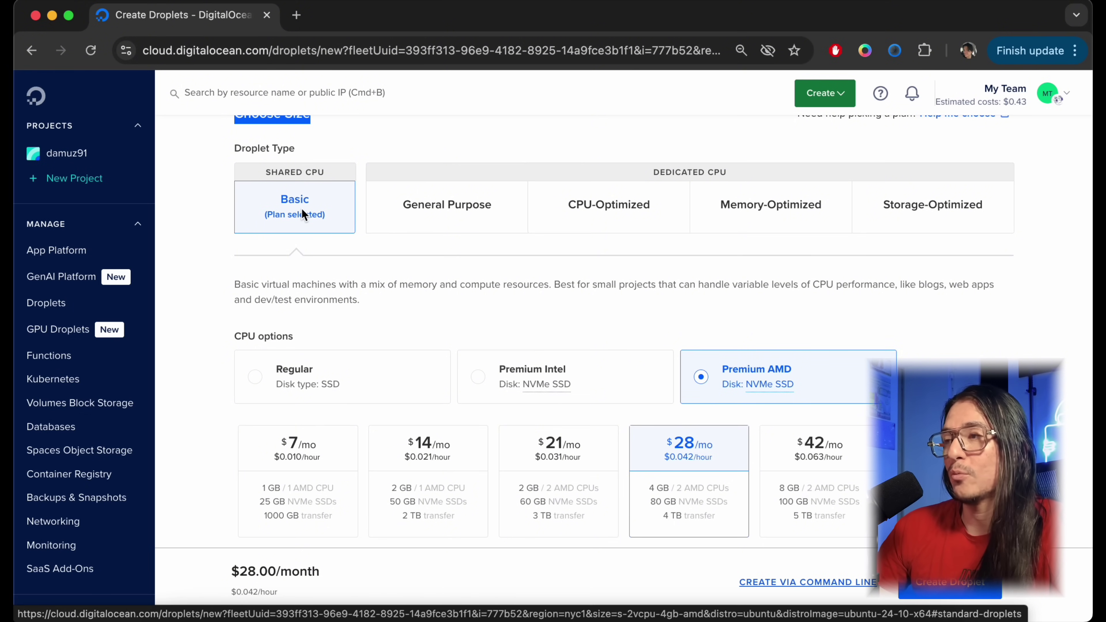
scroll(303, 211, down, 3)
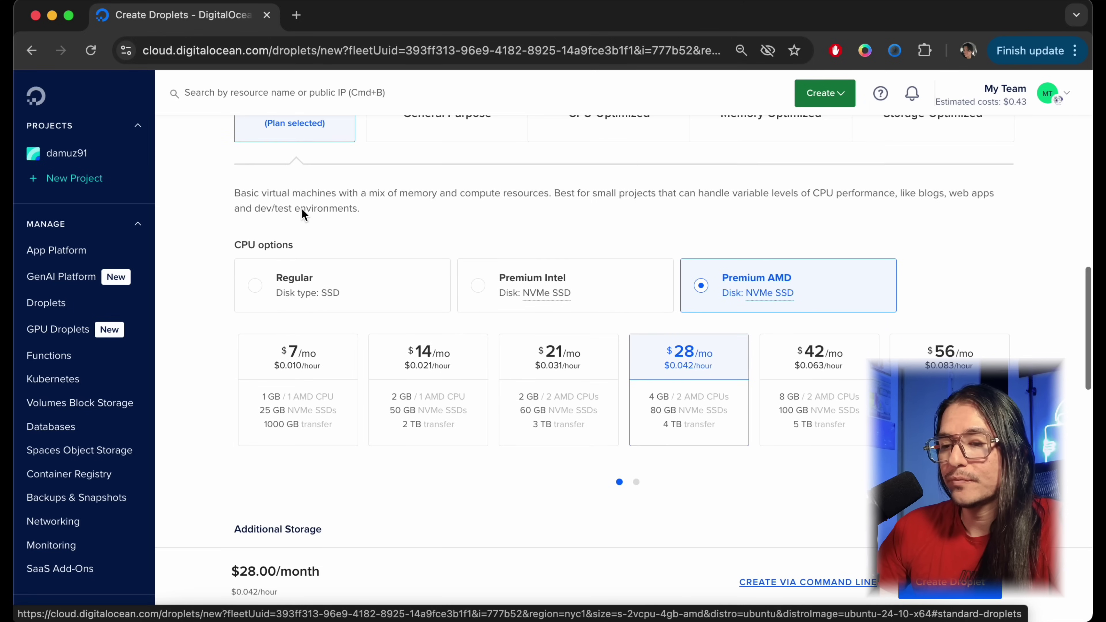
drag(235, 248, 298, 241)
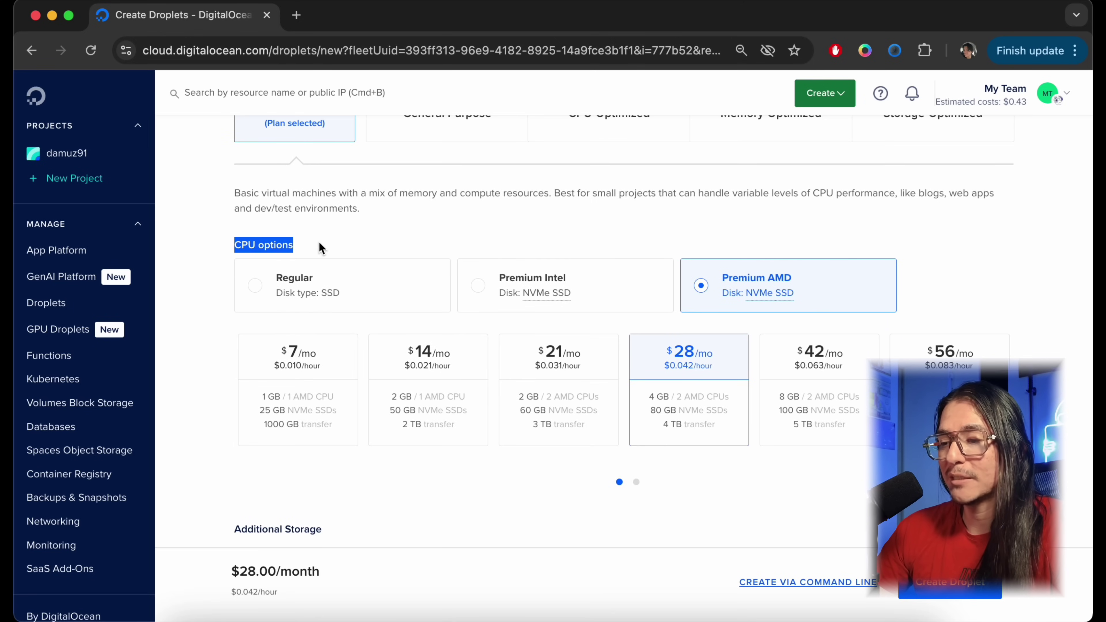
mouse_move(768, 293)
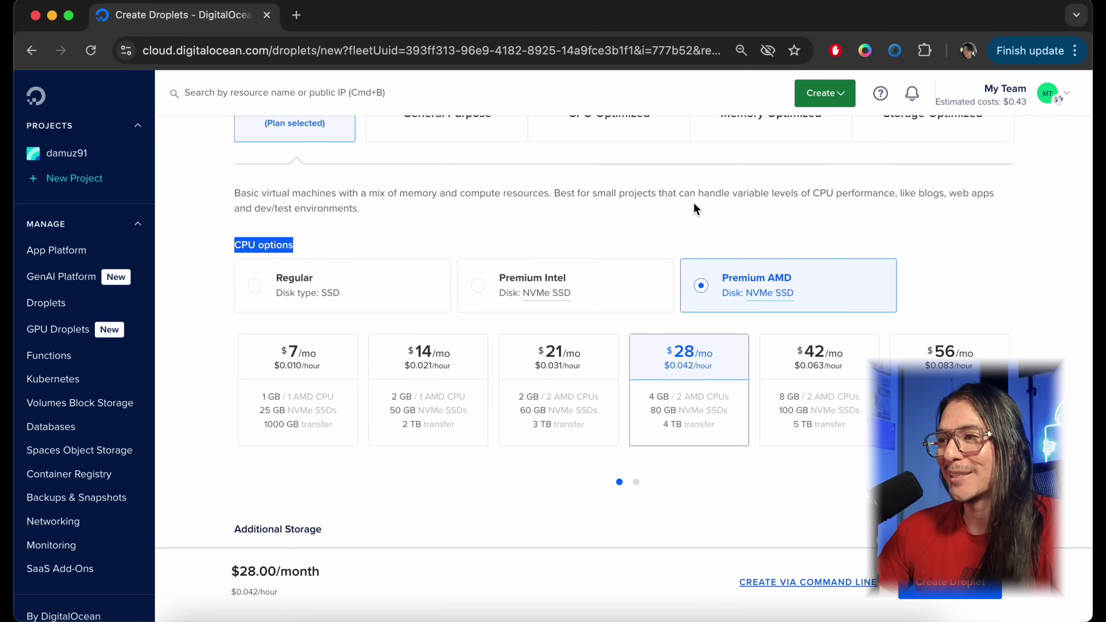
Step: Switch to Regular CPU and pick the $6/mo plan with 1 GB RAM and 25 GB SSD
click(254, 285)
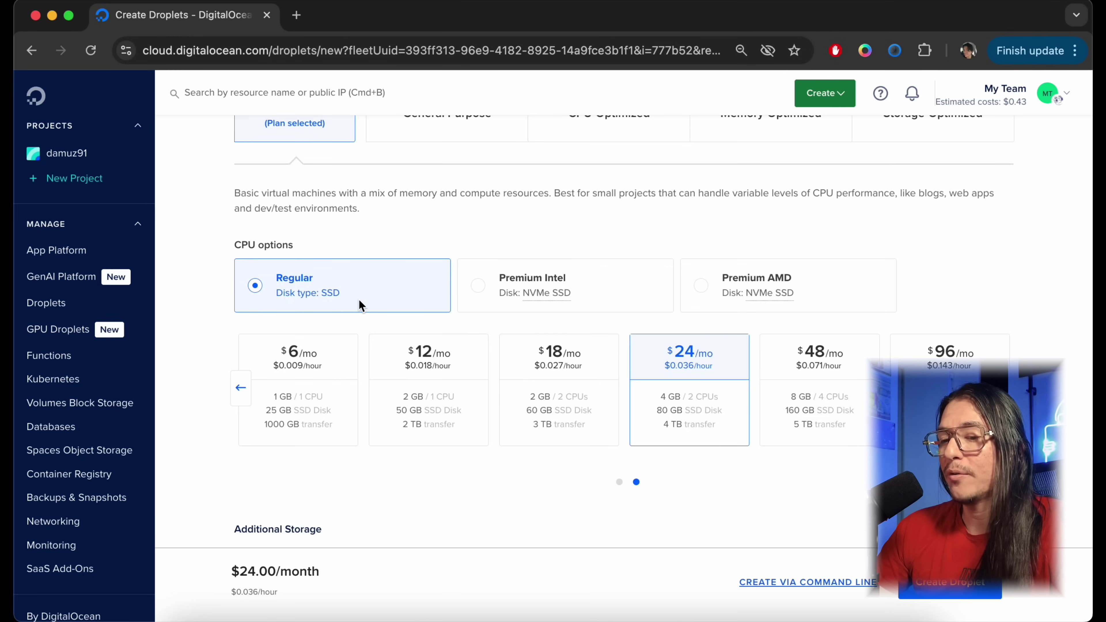
click(240, 387)
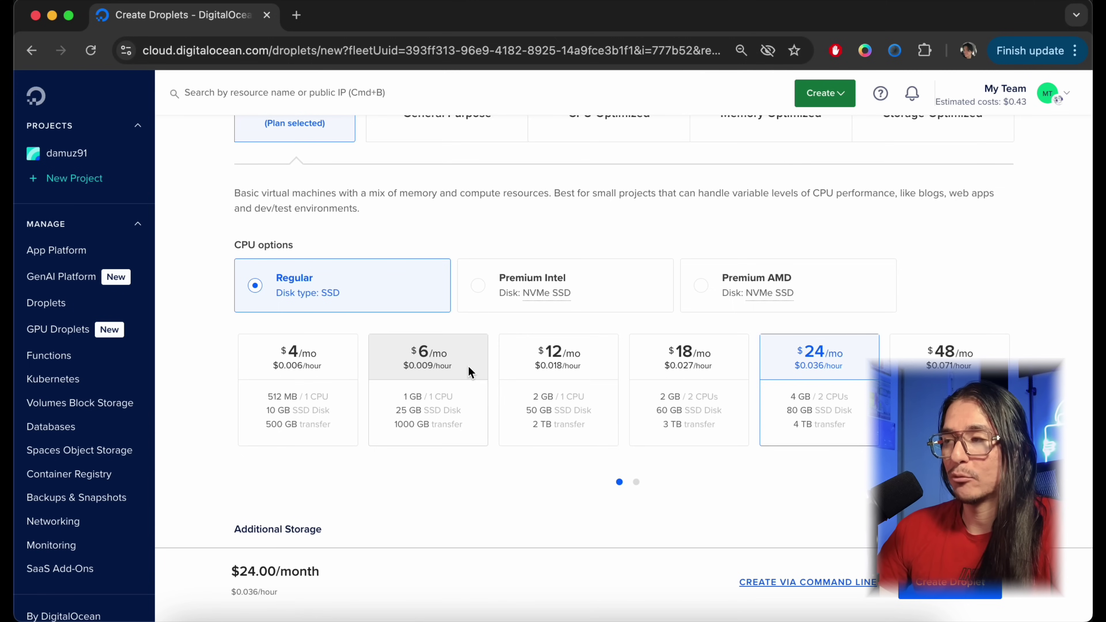
click(469, 367)
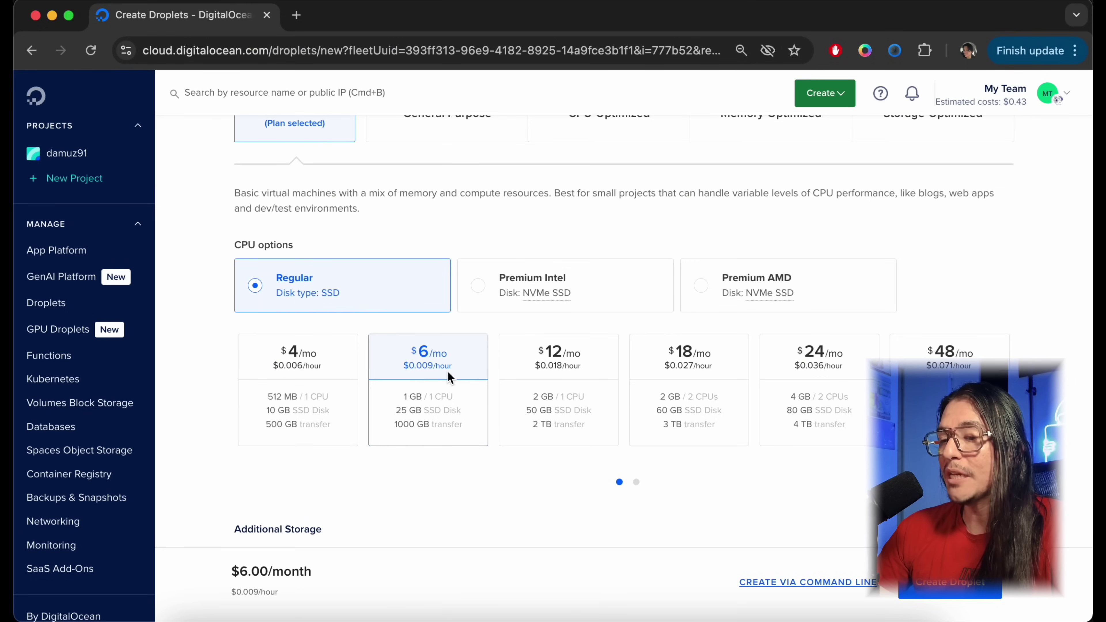
scroll(449, 375, down, 5)
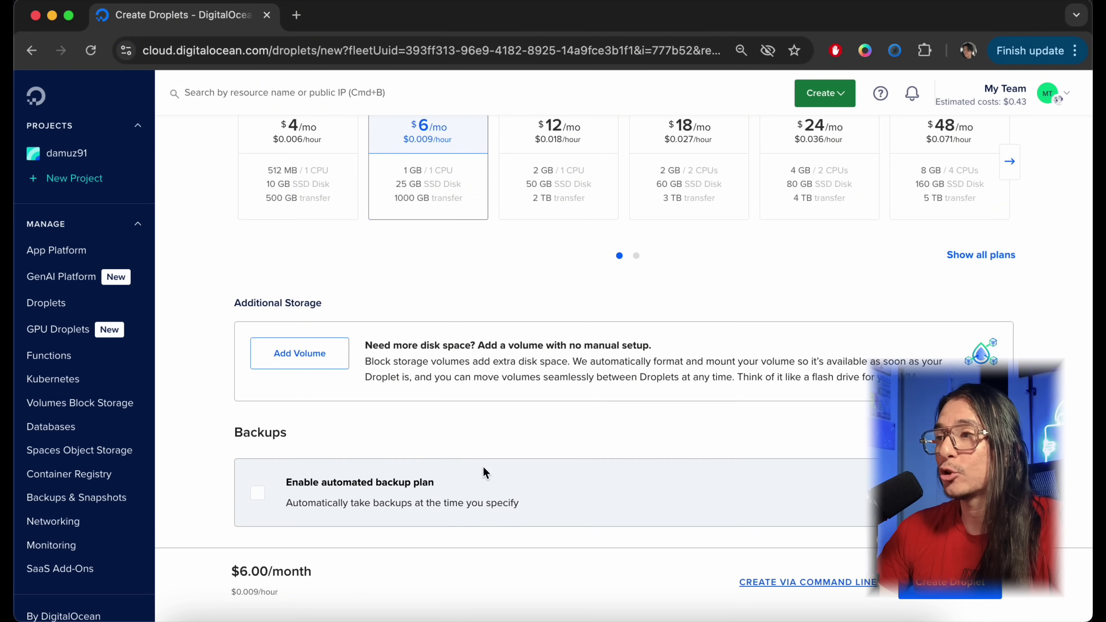
scroll(266, 228, down, 2)
drag(234, 230, 332, 228)
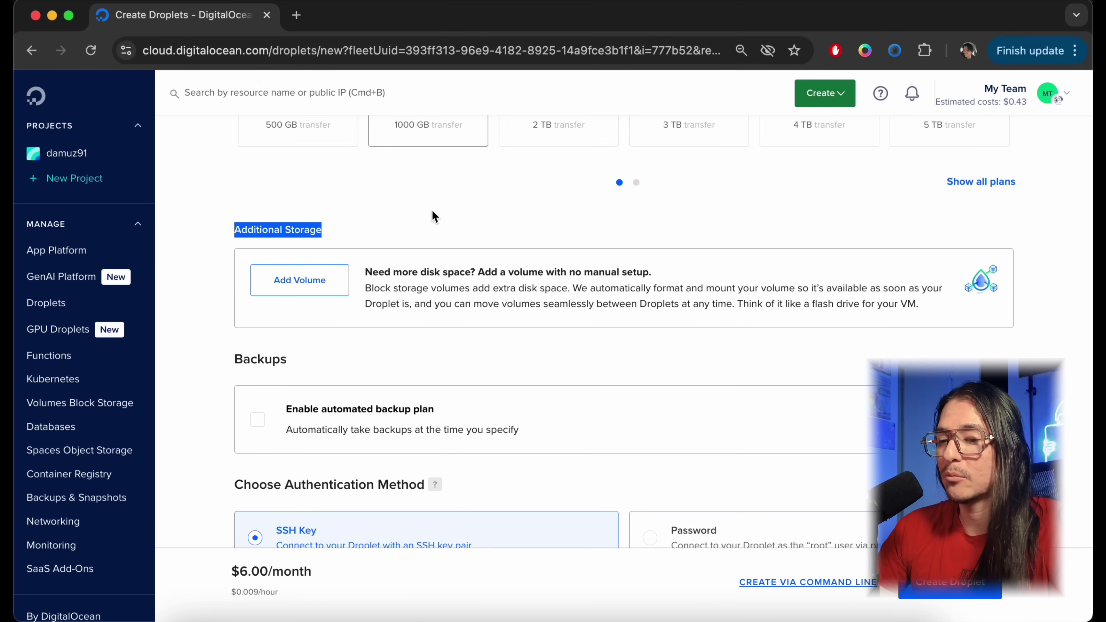
scroll(432, 209, down, 3)
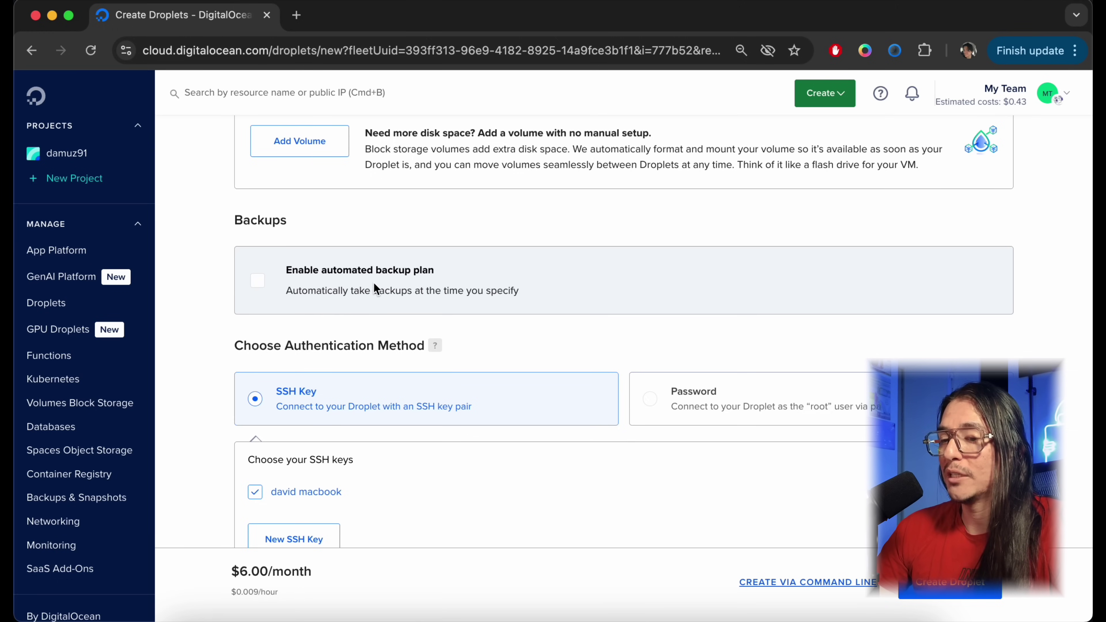
Step: Choose Password instead of SSH Key as the droplet's authentication method
scroll(373, 283, down, 3)
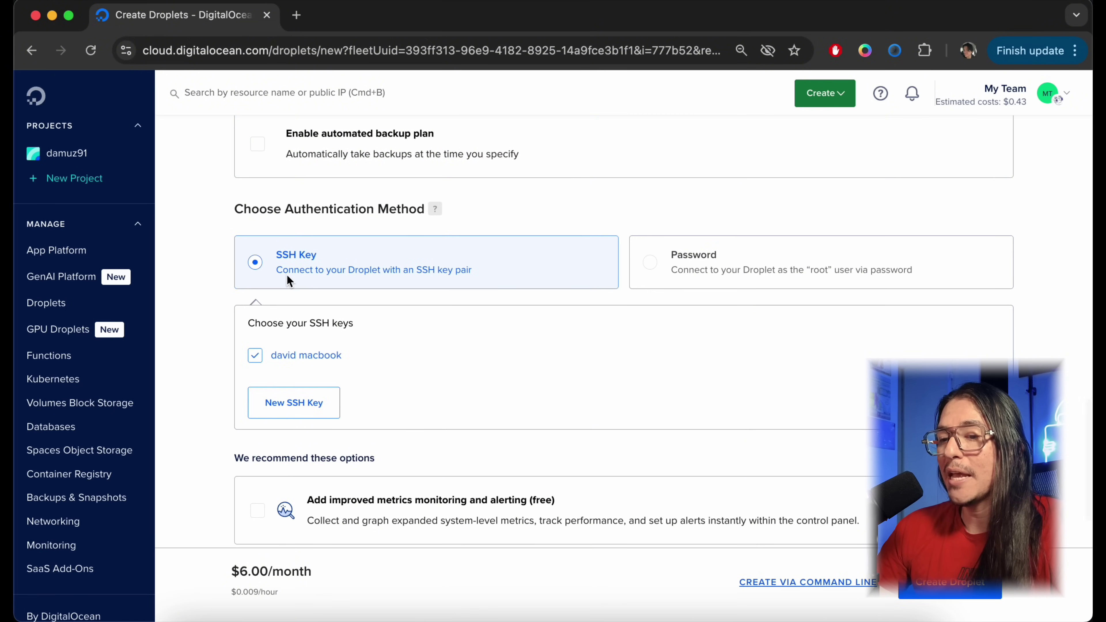
drag(245, 214, 388, 220)
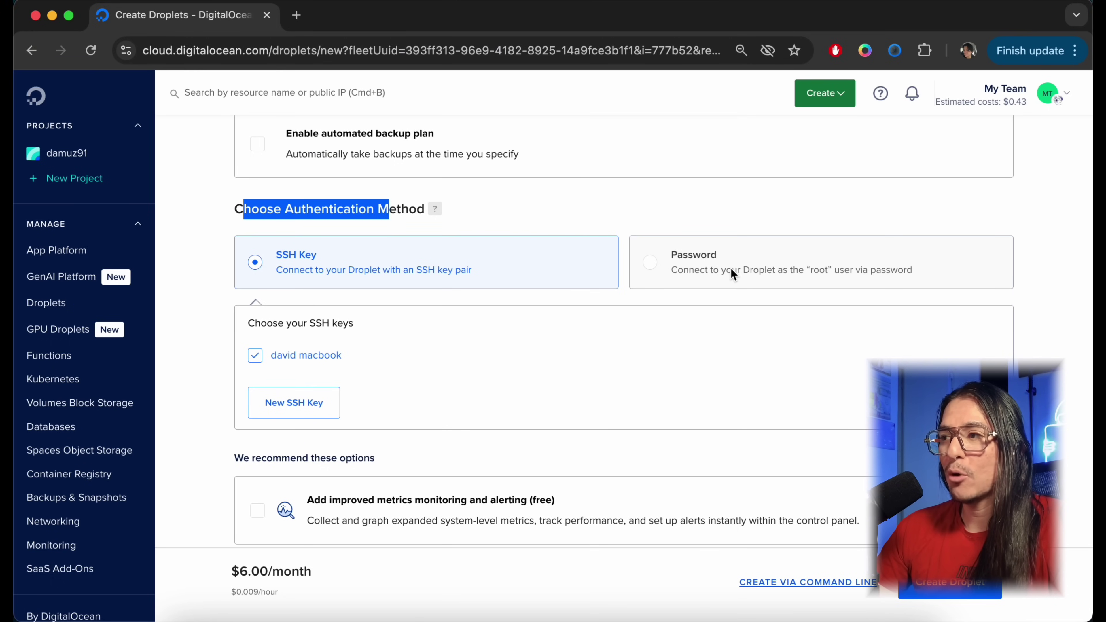
click(721, 269)
Step: Show the root password in plain text and type its first part
click(441, 348)
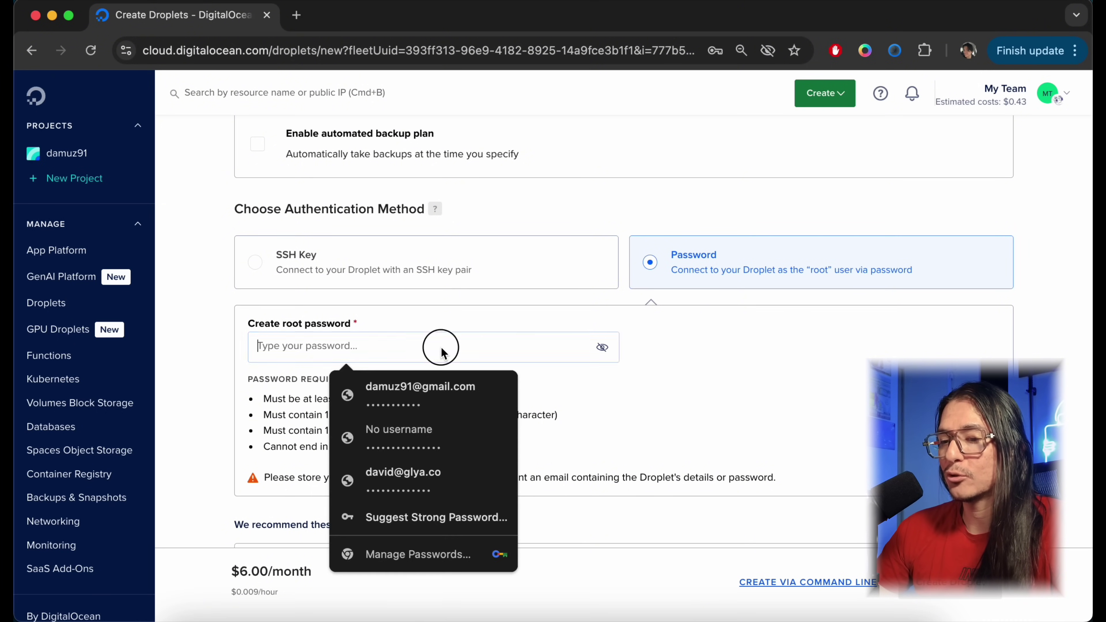
click(636, 373)
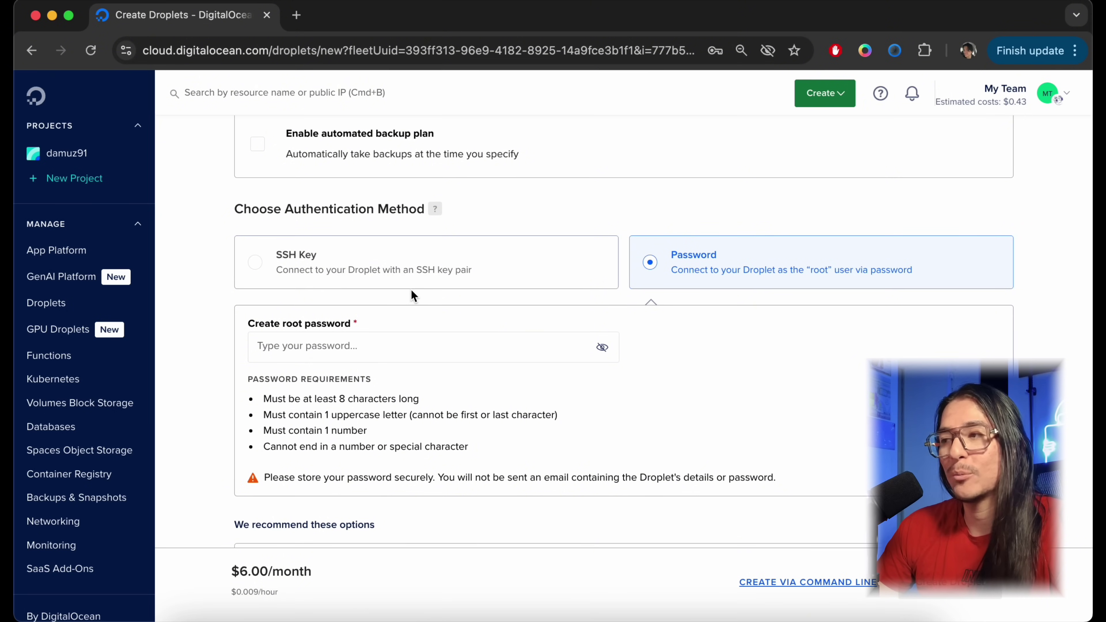
click(364, 334)
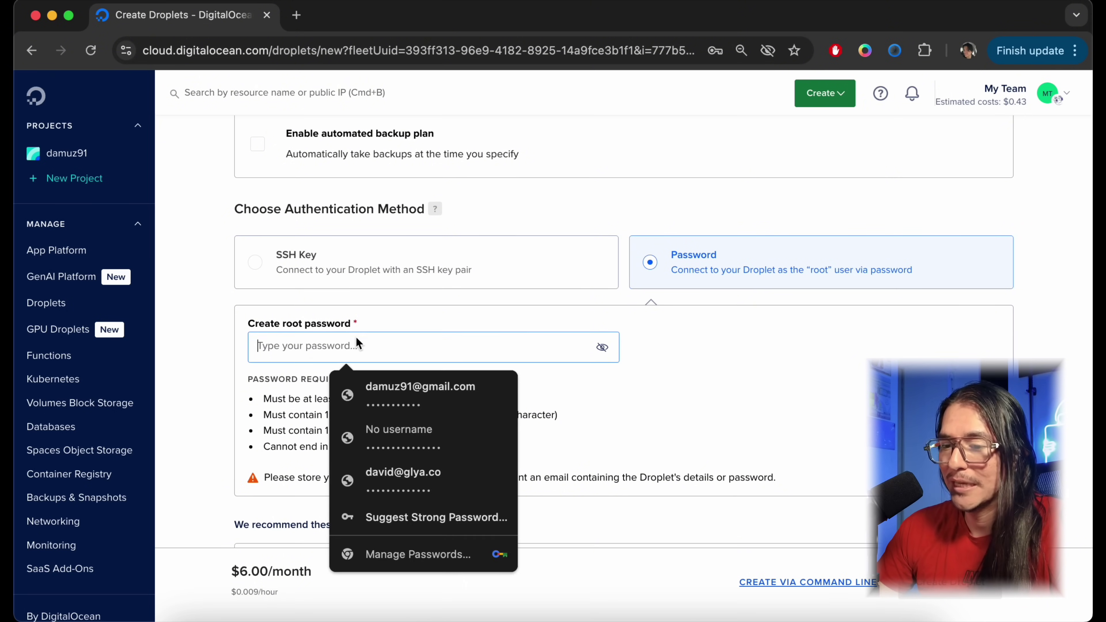
click(602, 347)
click(512, 347)
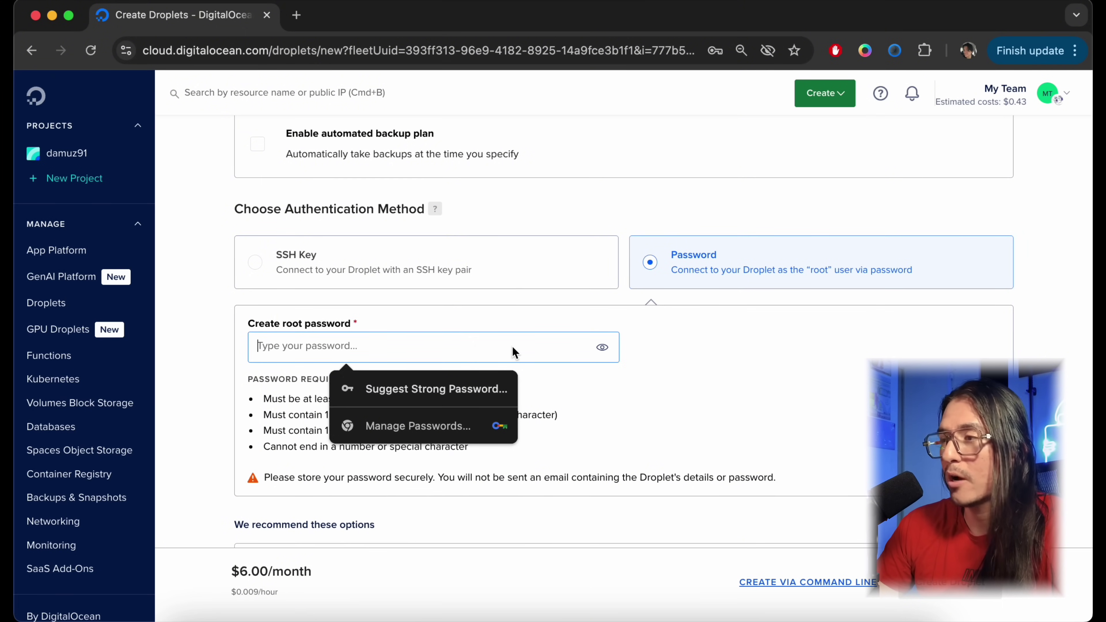
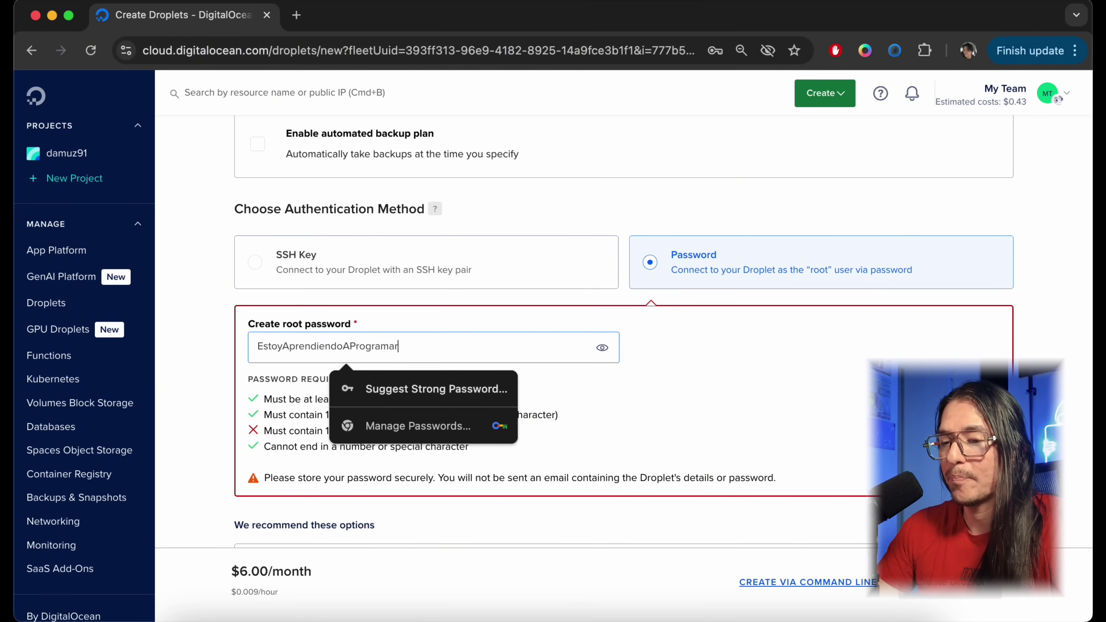
Step: Extend the root password until all four requirements show green checks
click(659, 450)
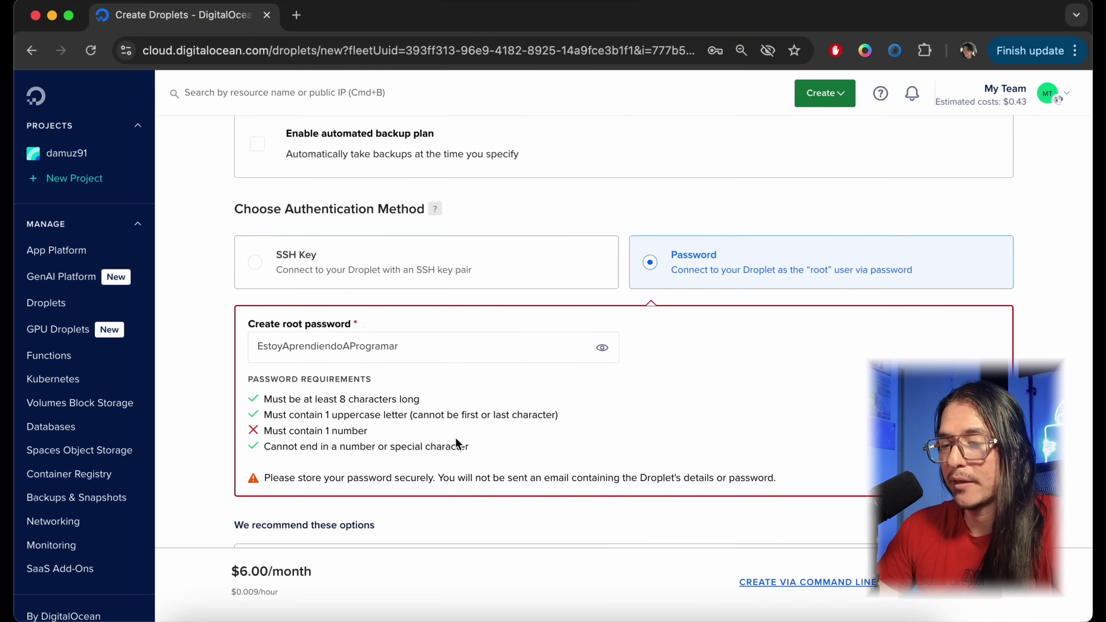
click(469, 350)
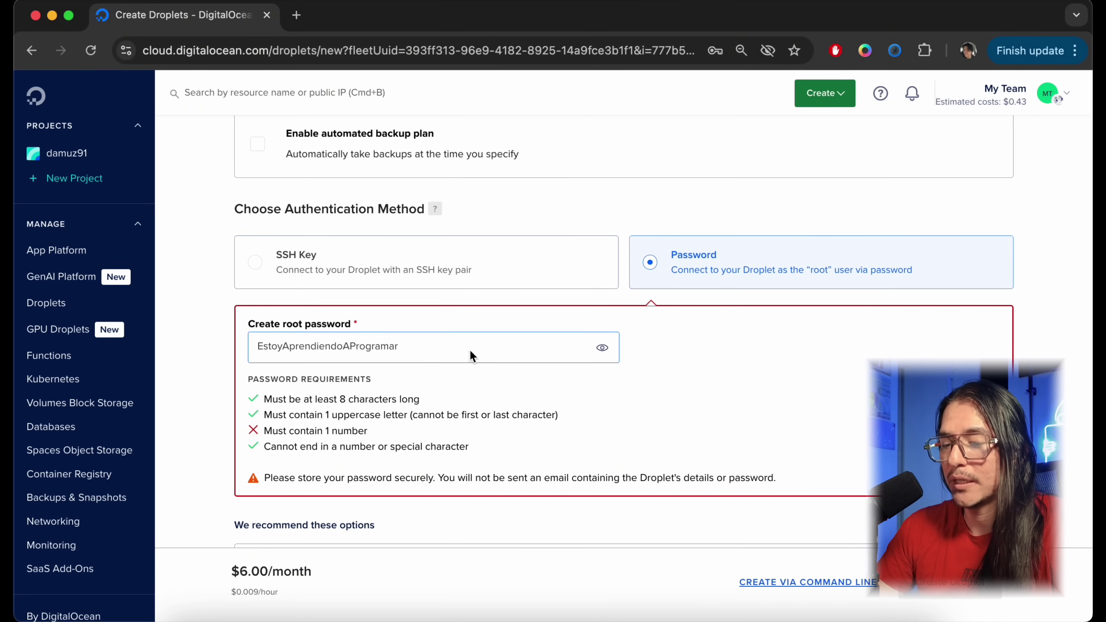
key(super+a)
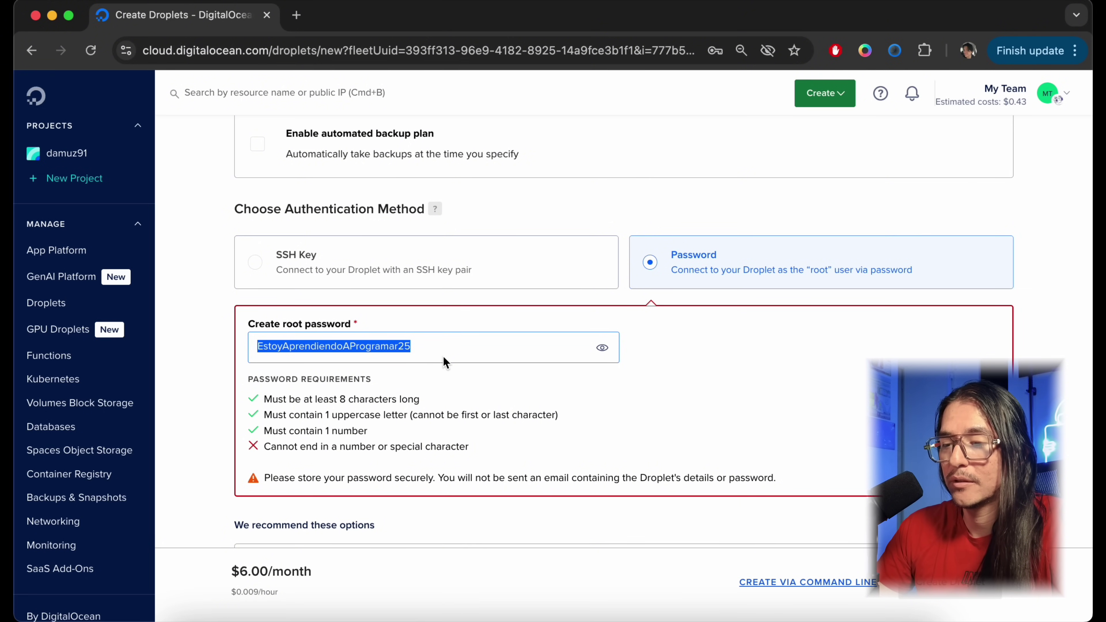
click(445, 346)
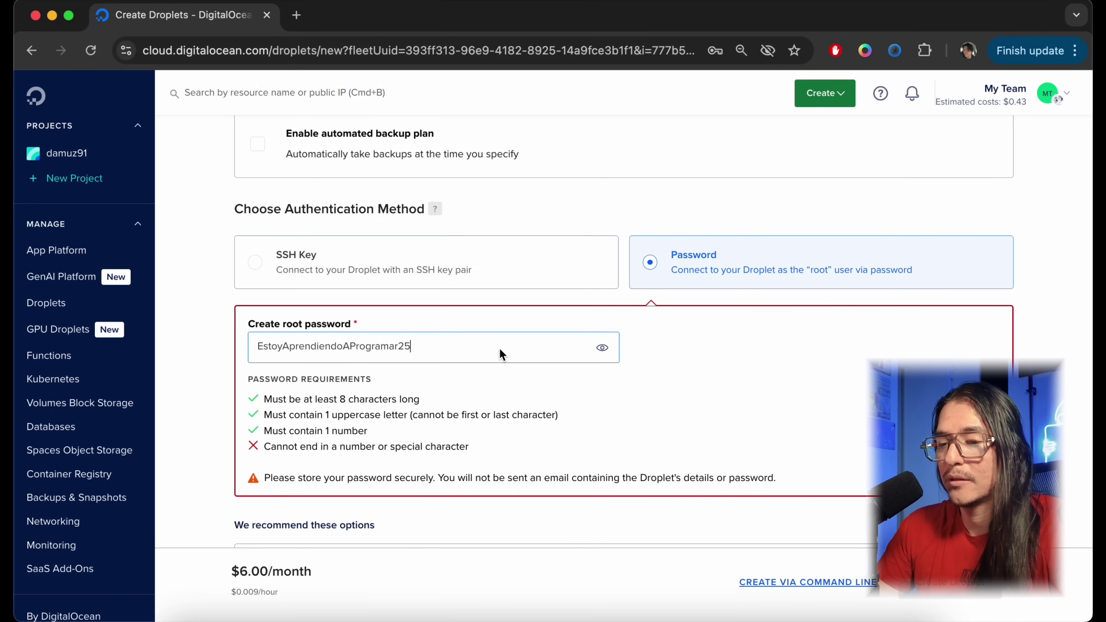
key(super+a)
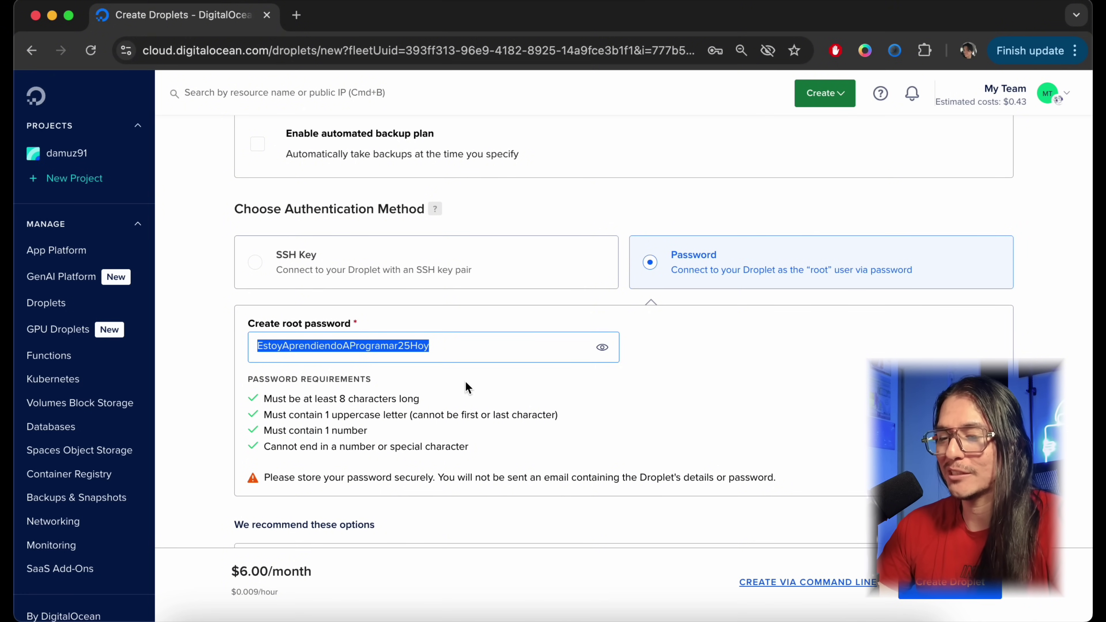
key(super+Tab)
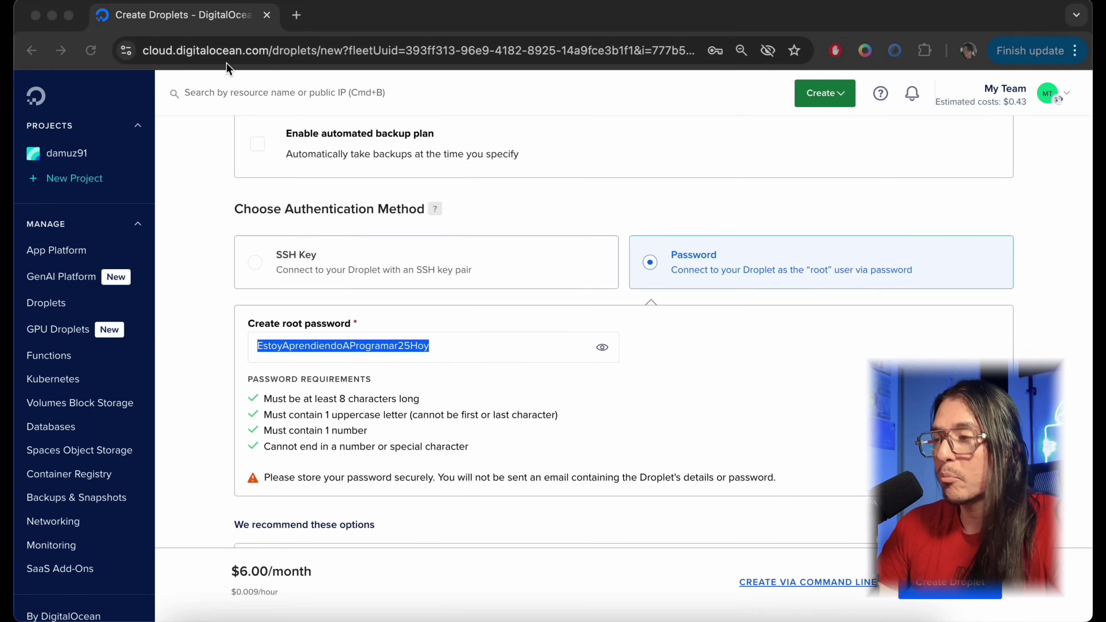
Step: Replace the default hostname in Finalize Details with ubuntu-1
key(super+Tab)
scroll(671, 425, down, 6)
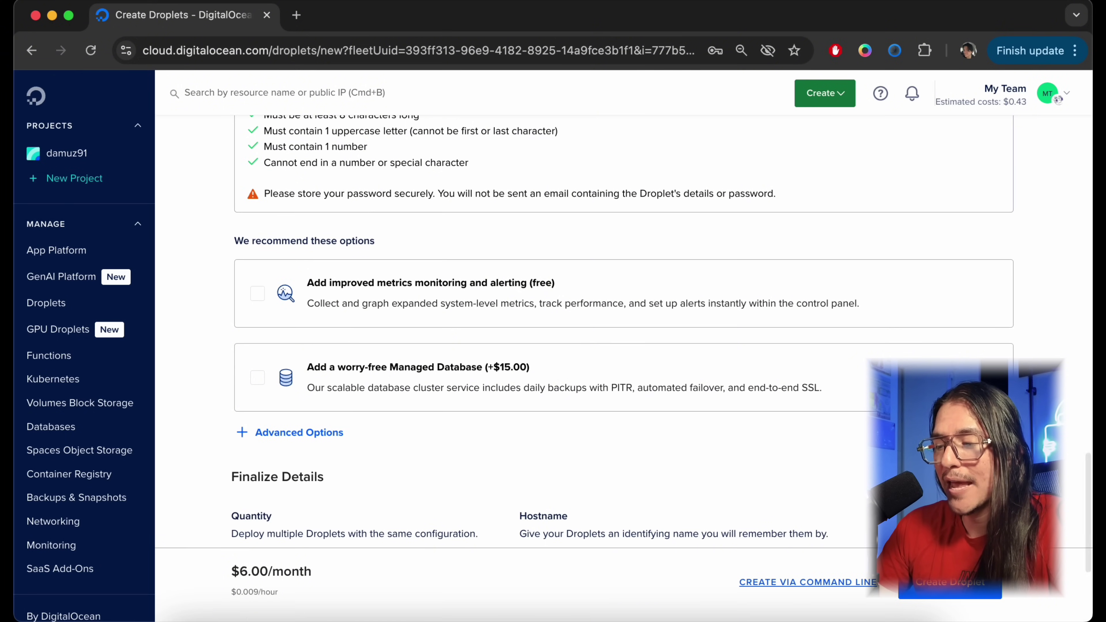
scroll(671, 424, down, 1)
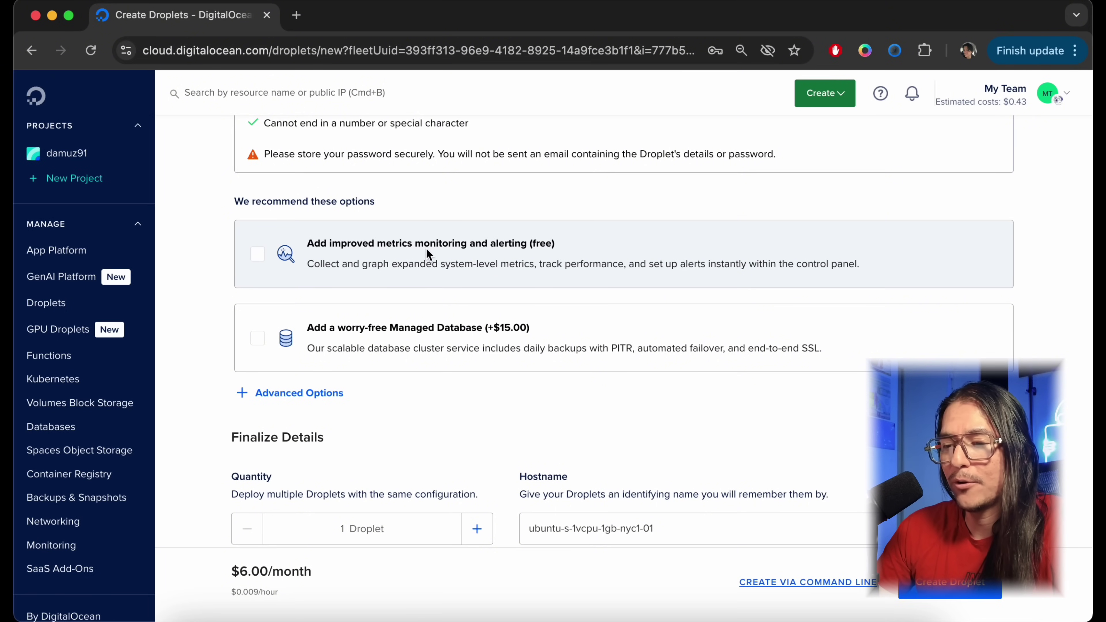
scroll(426, 248, down, 3)
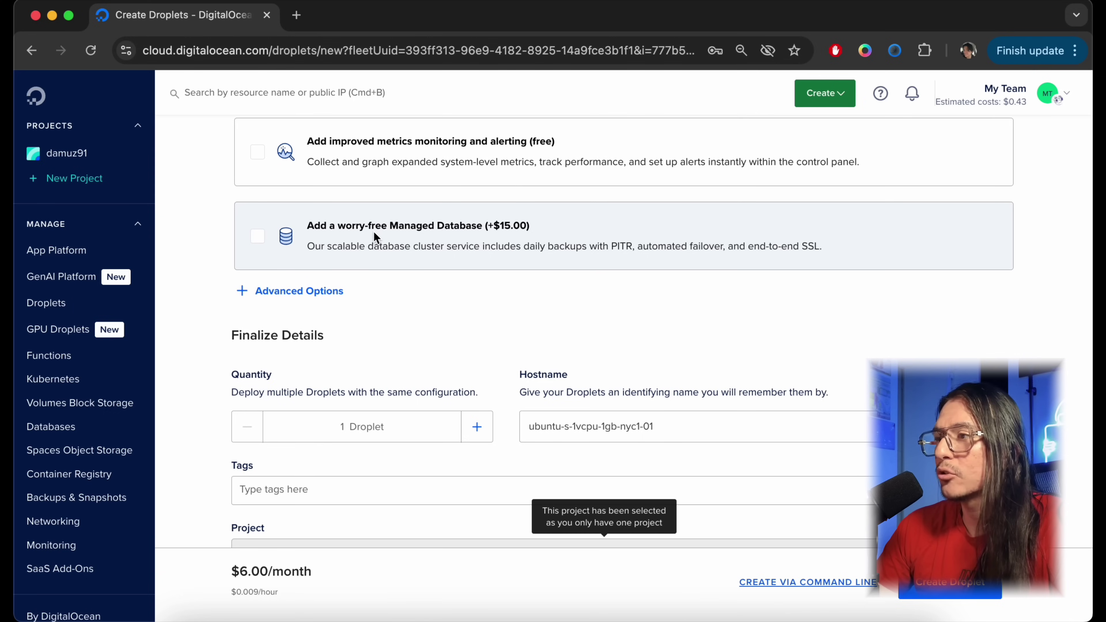
scroll(353, 225, down, 2)
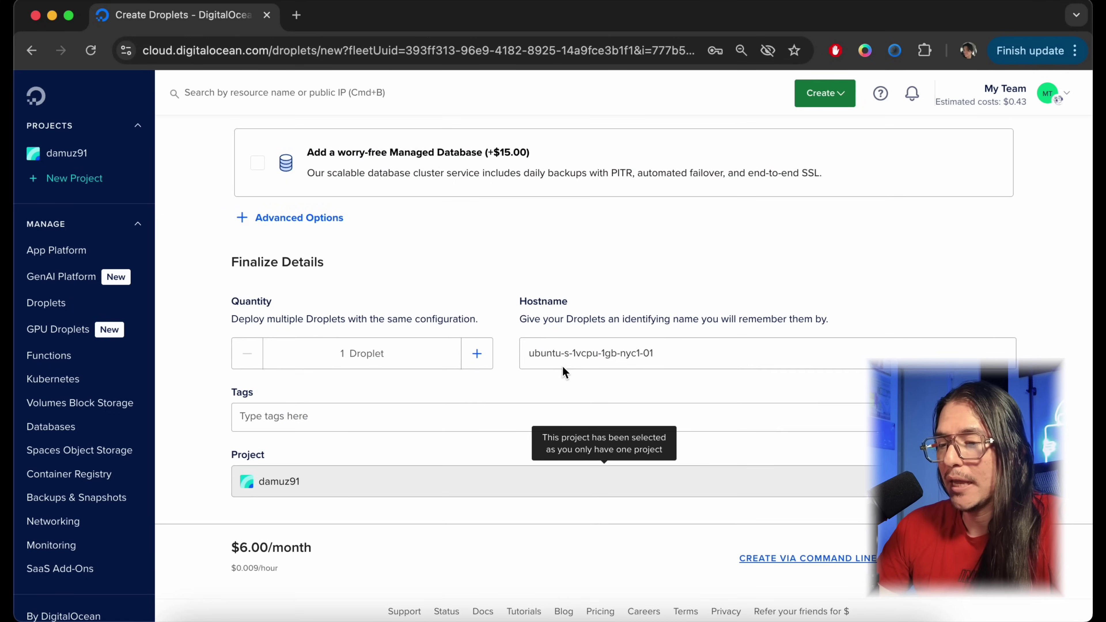
triple_click(622, 357)
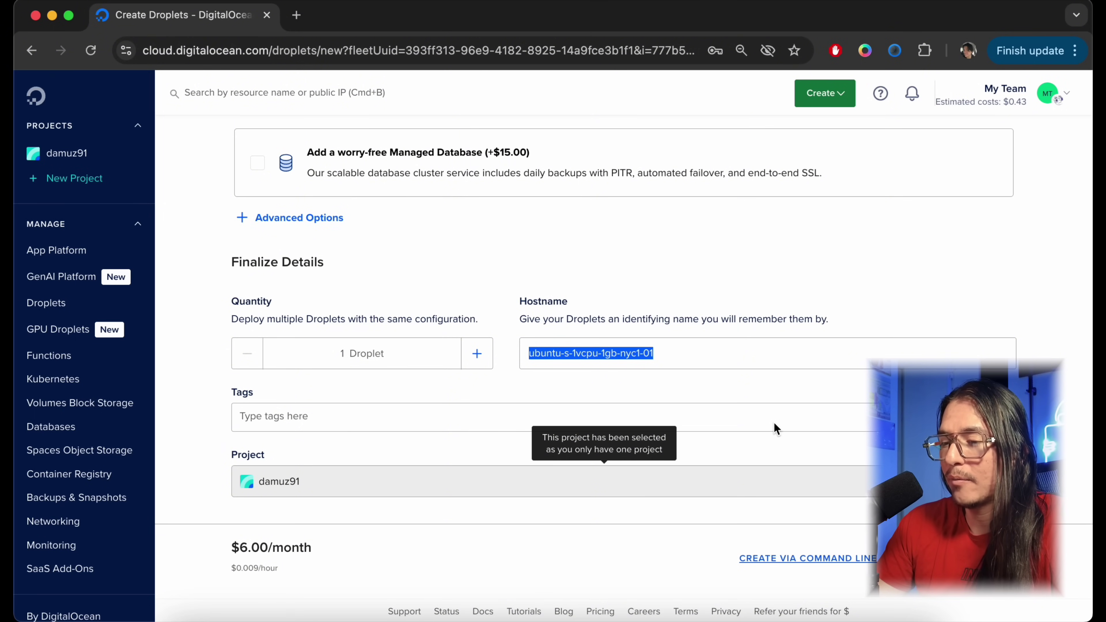
text(ubuntu-1)
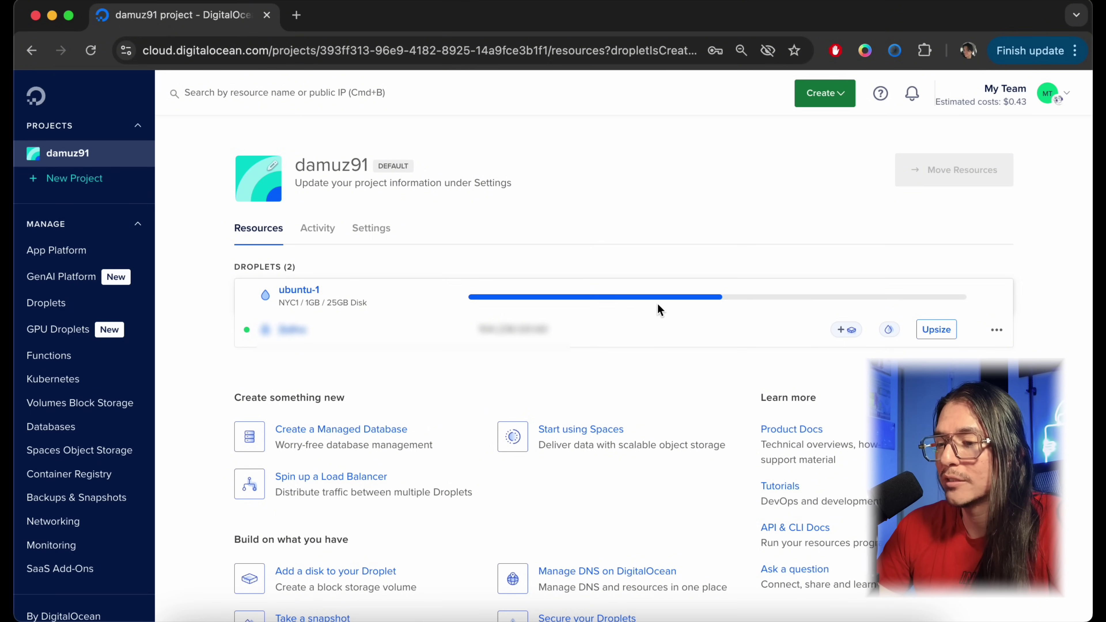
Step: Open the ubuntu-1 droplet page, dismiss the Scale popup and copy its public IPv4
click(299, 290)
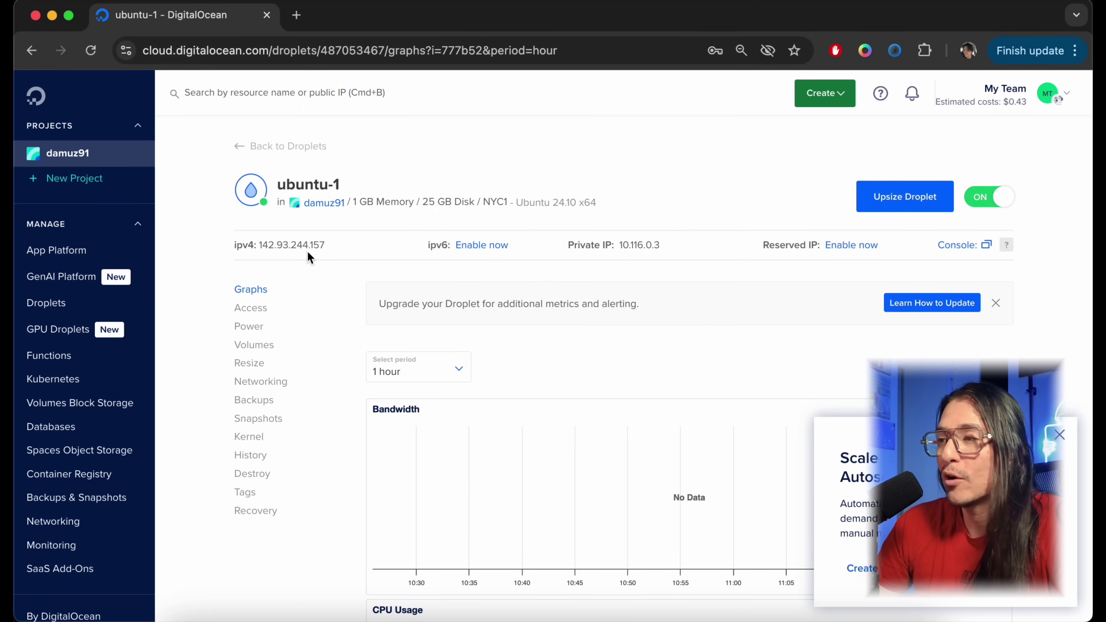
mouse_move(285, 251)
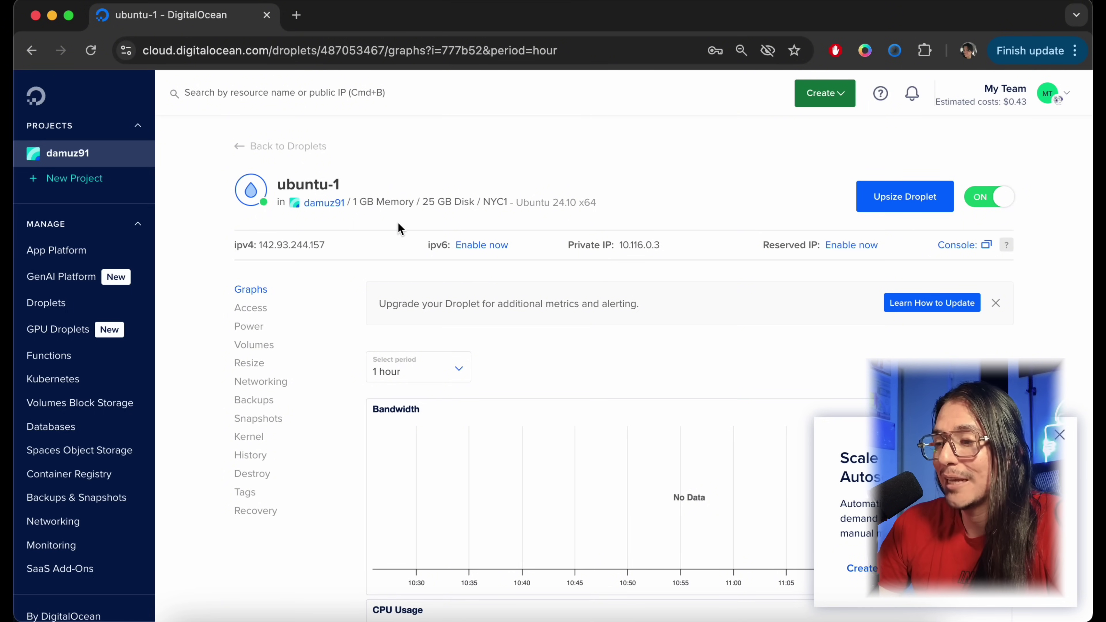
click(1058, 435)
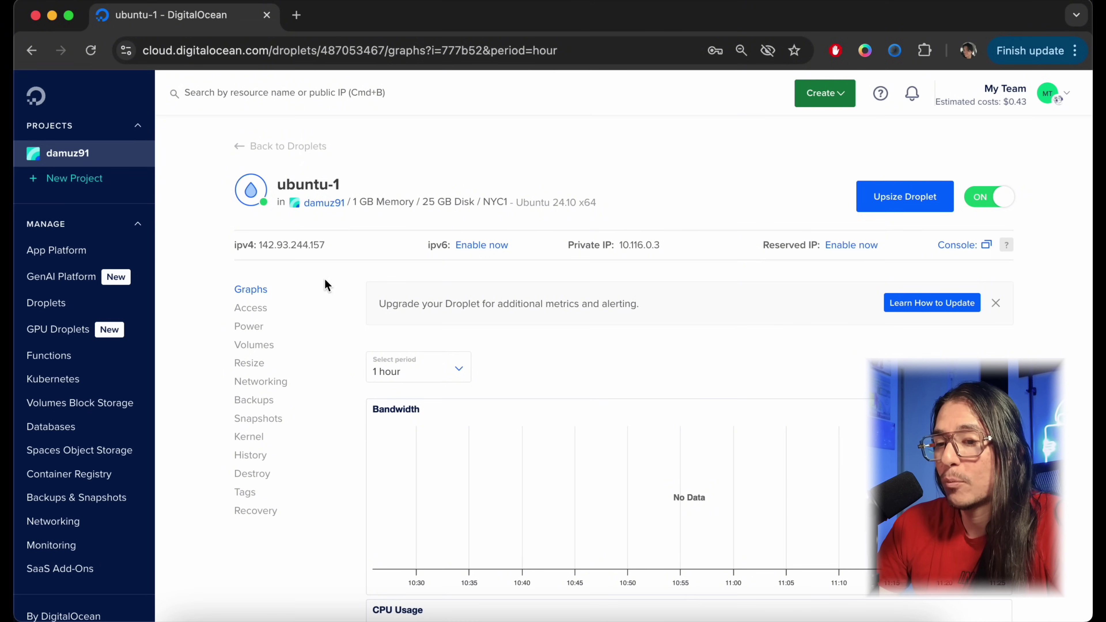
click(347, 245)
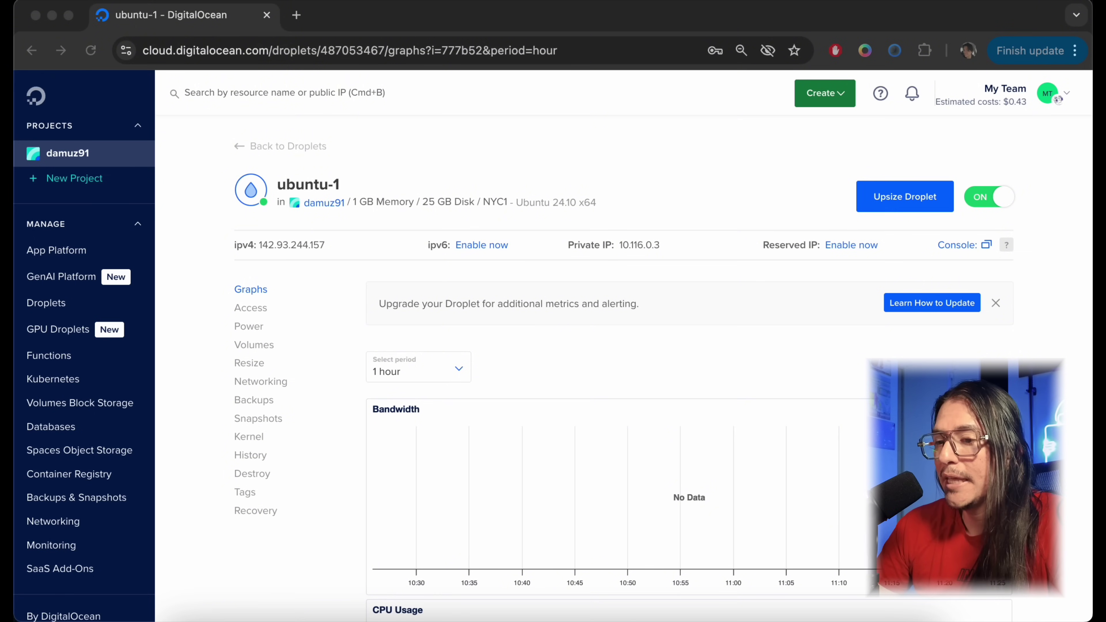
scroll(381, 257, down, 2)
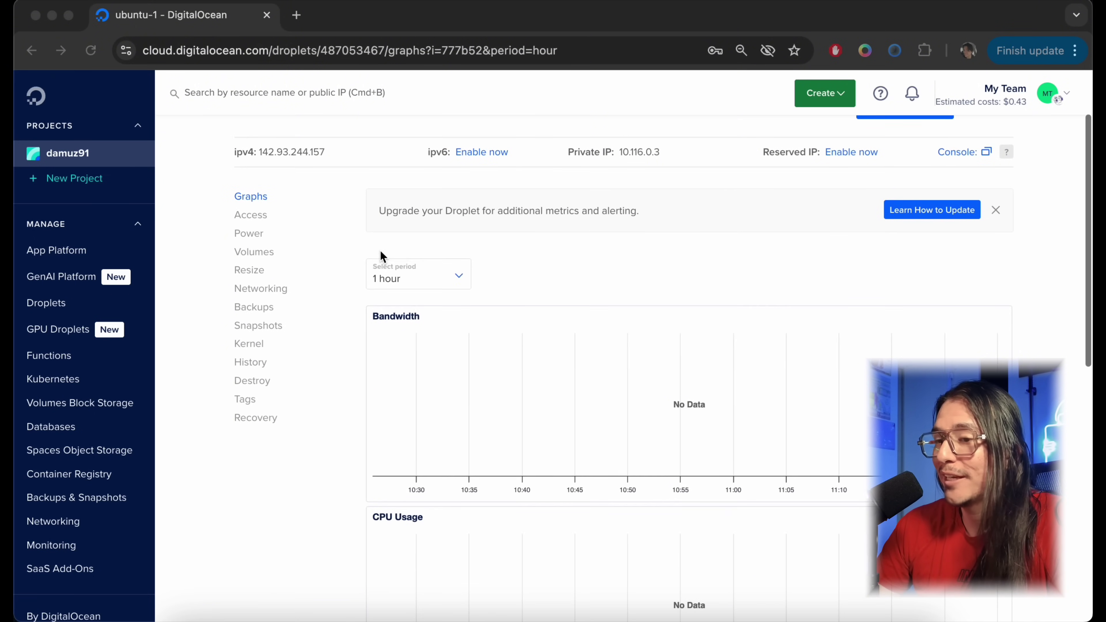
scroll(381, 257, up, 2)
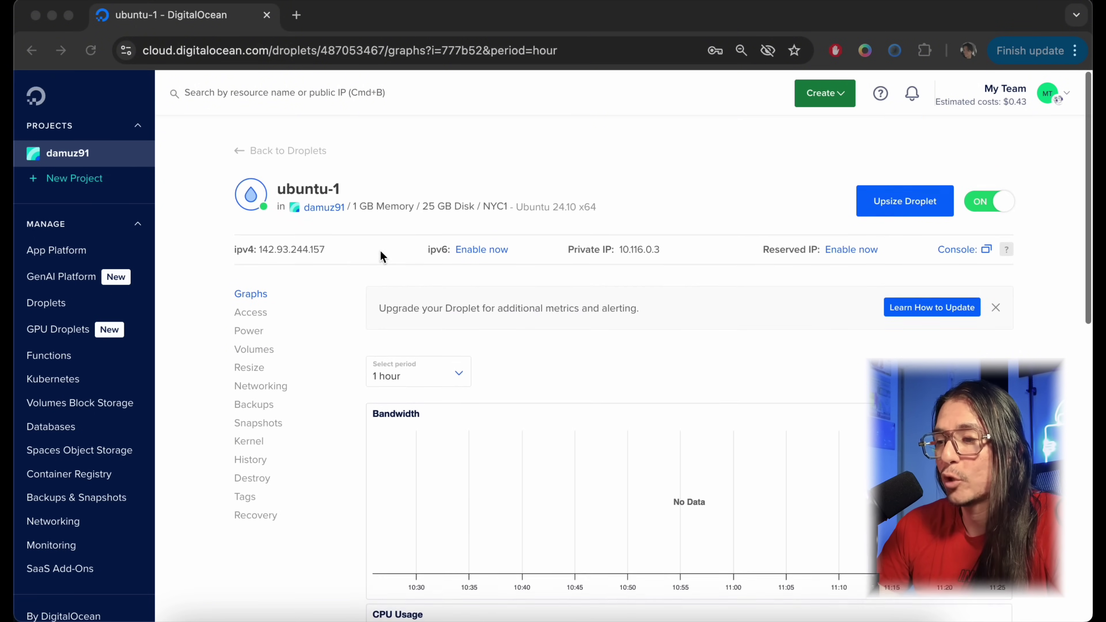
Step: Launch the root Droplet Console, run ls and pwd showing /root, then close it
click(251, 309)
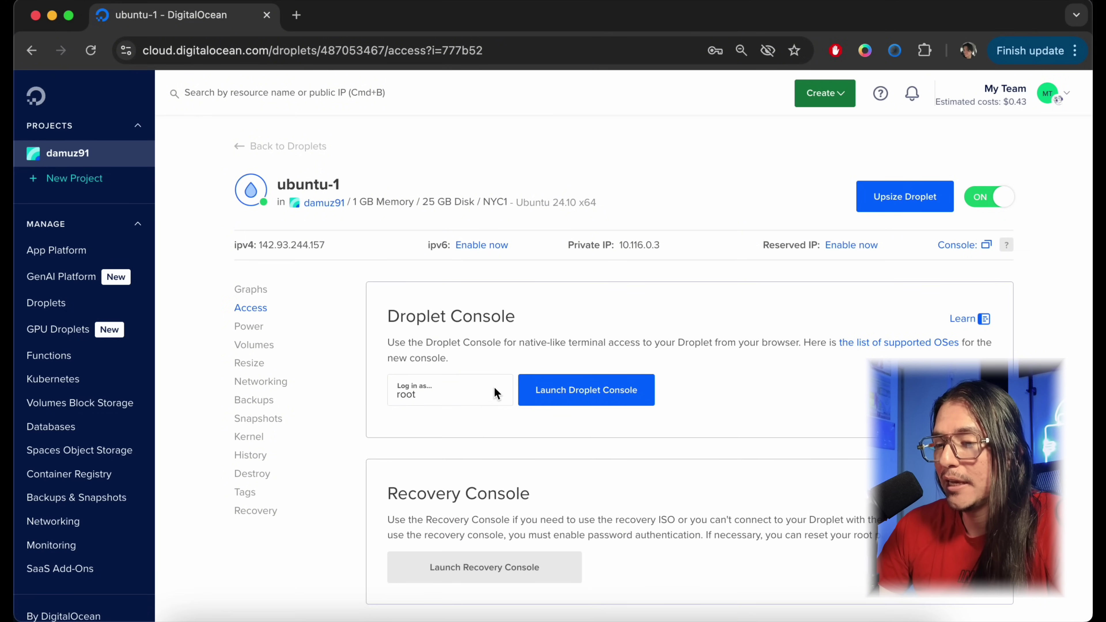
click(576, 398)
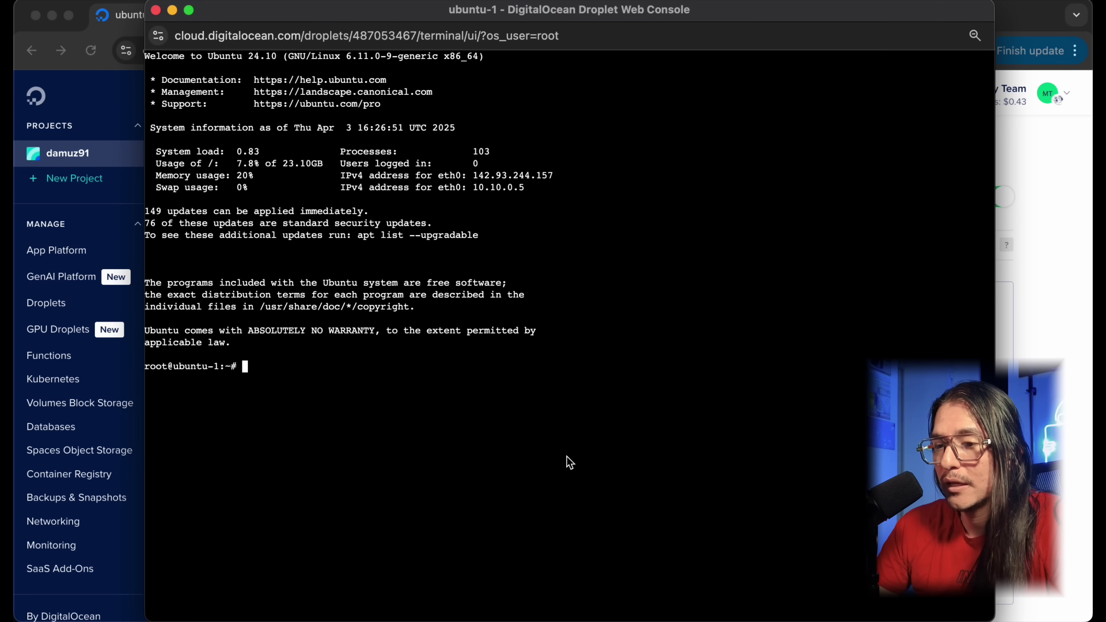
text(ls)
key(Return)
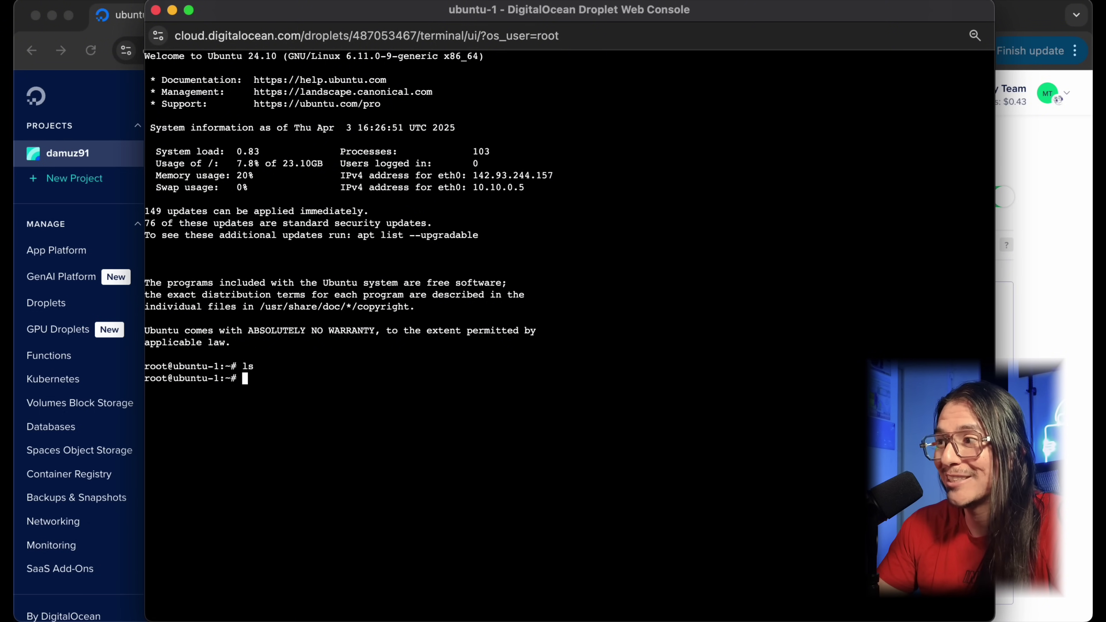
text(pwd)
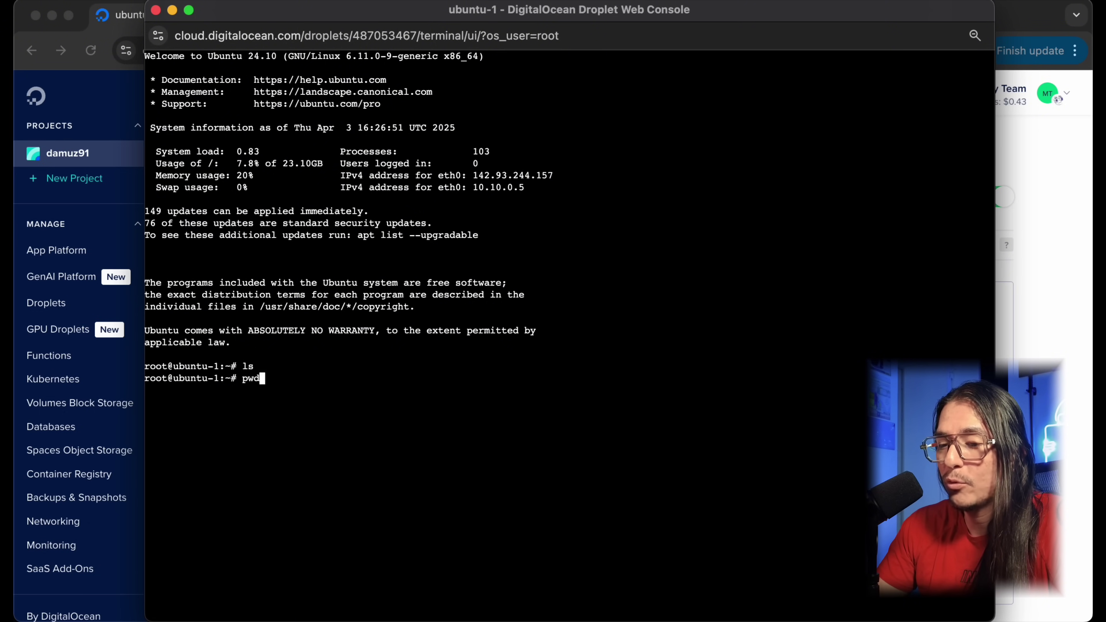
key(Return)
drag(181, 389, 142, 389)
click(400, 388)
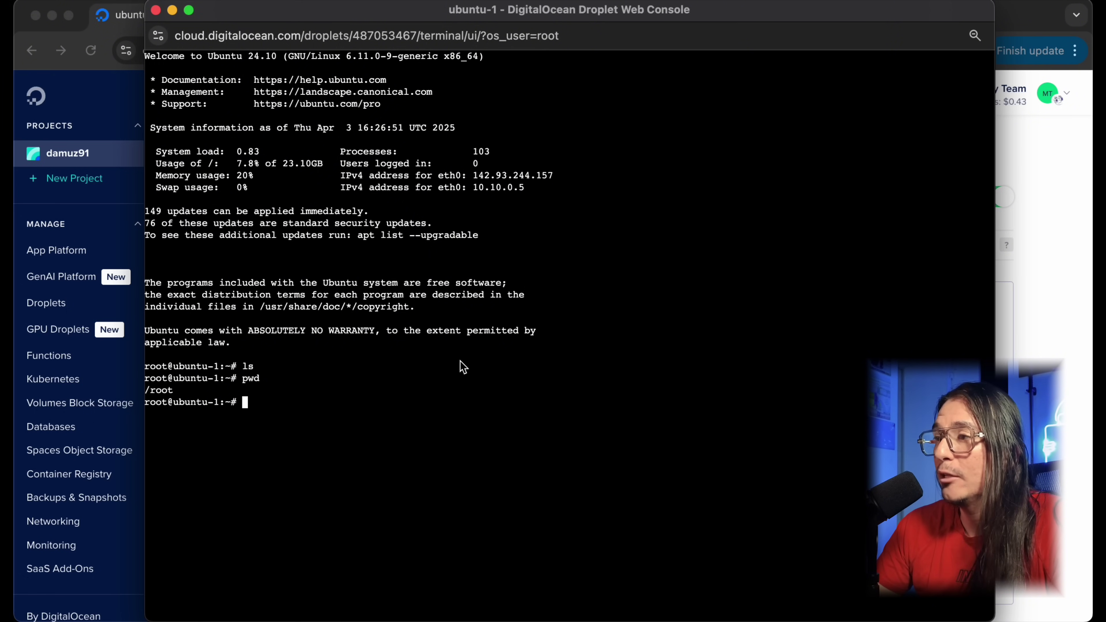
click(155, 11)
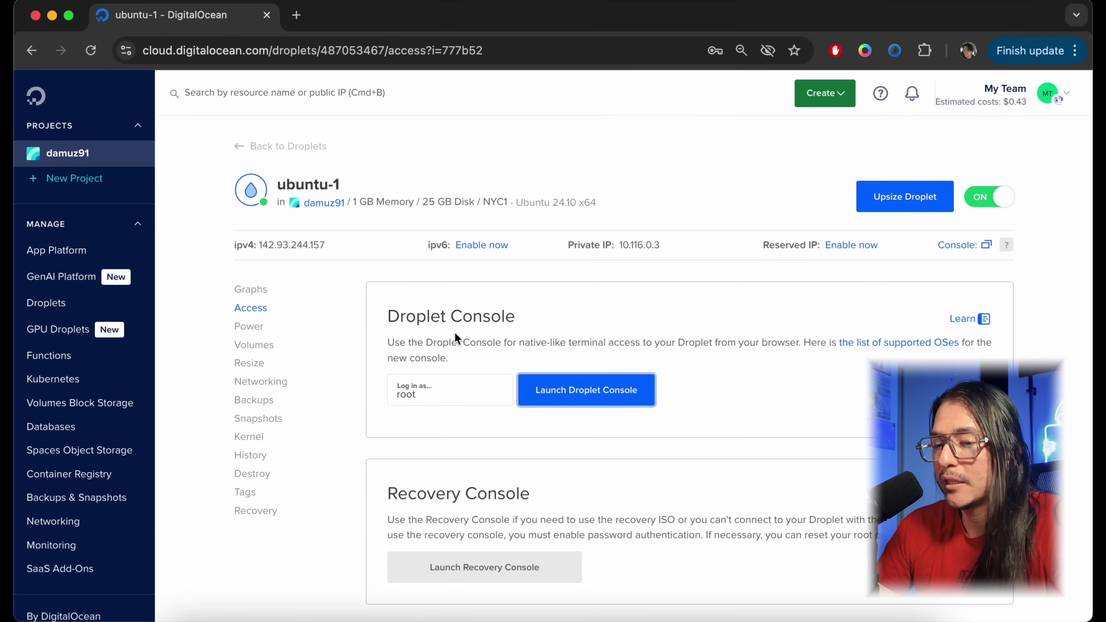
click(258, 618)
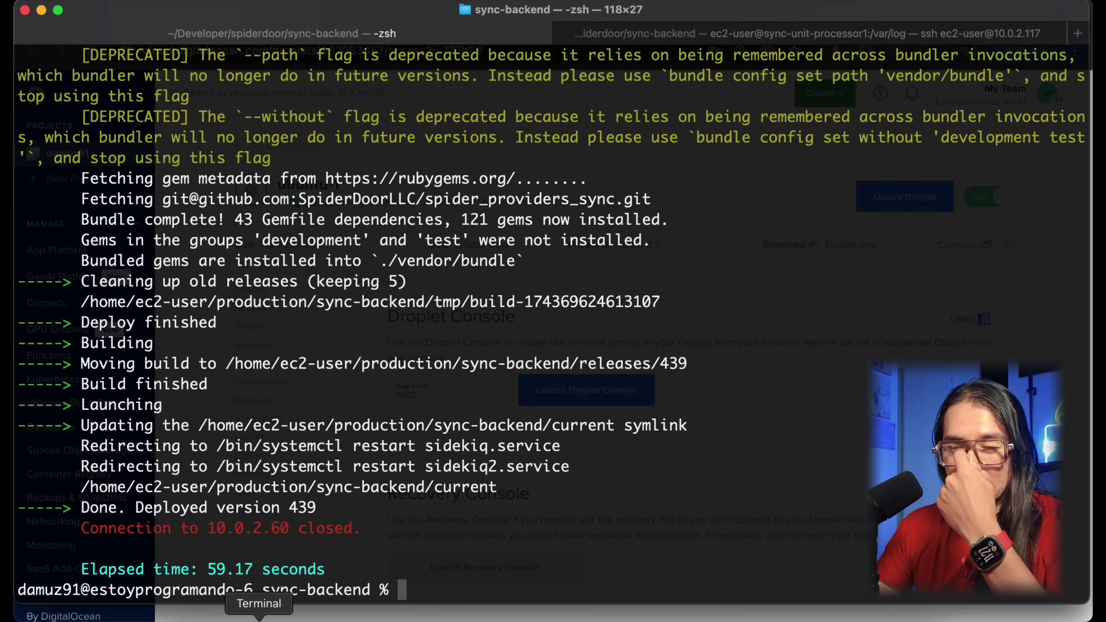
key(super+n)
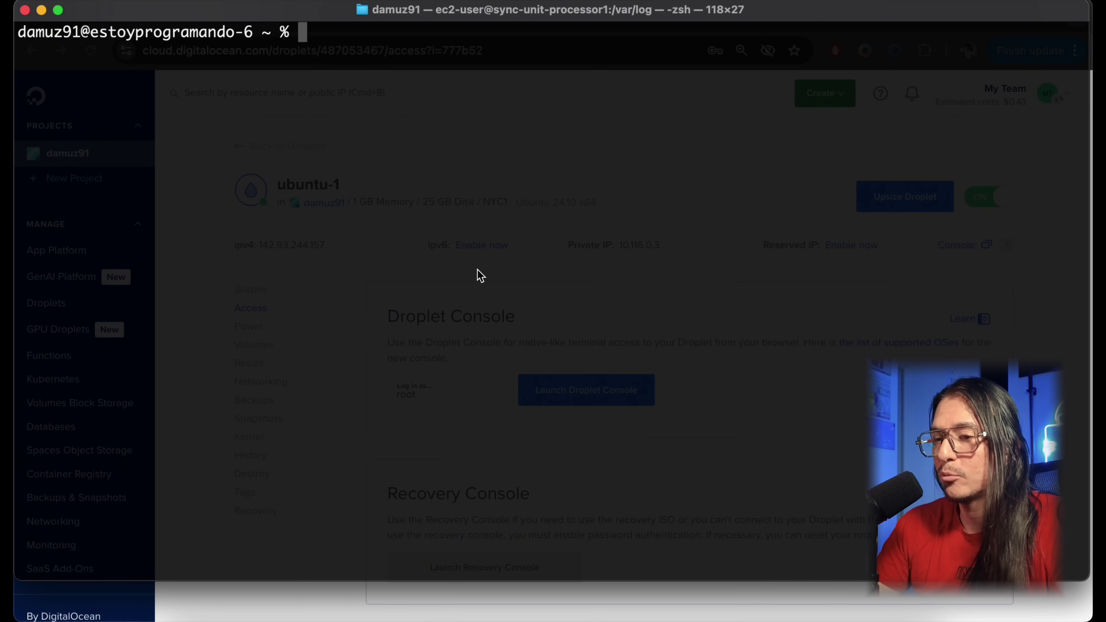
text(ssh)
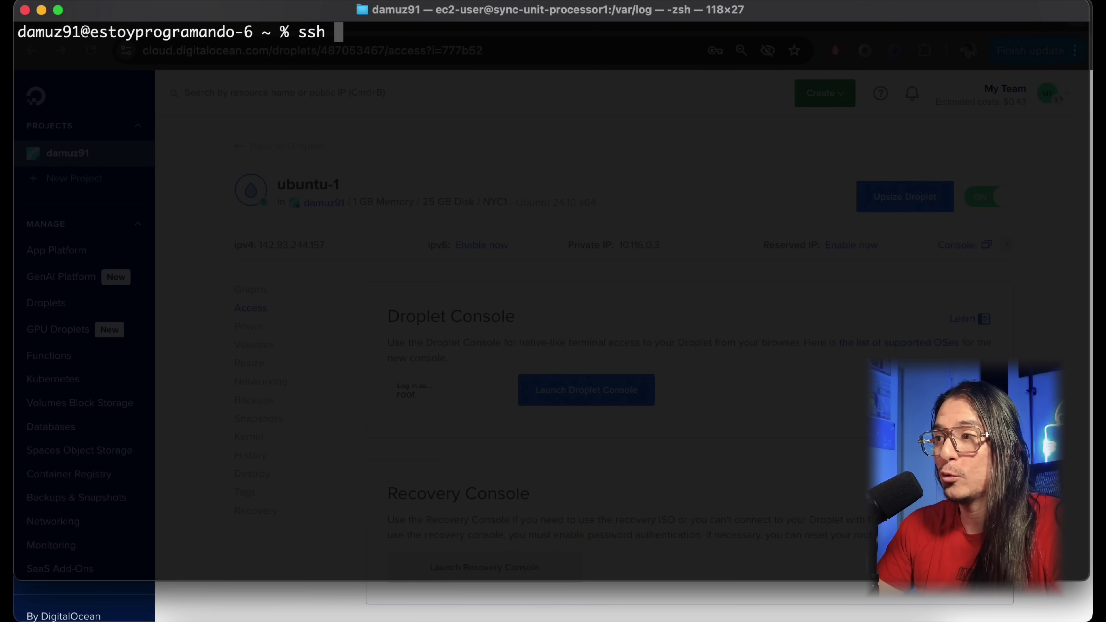
text( r)
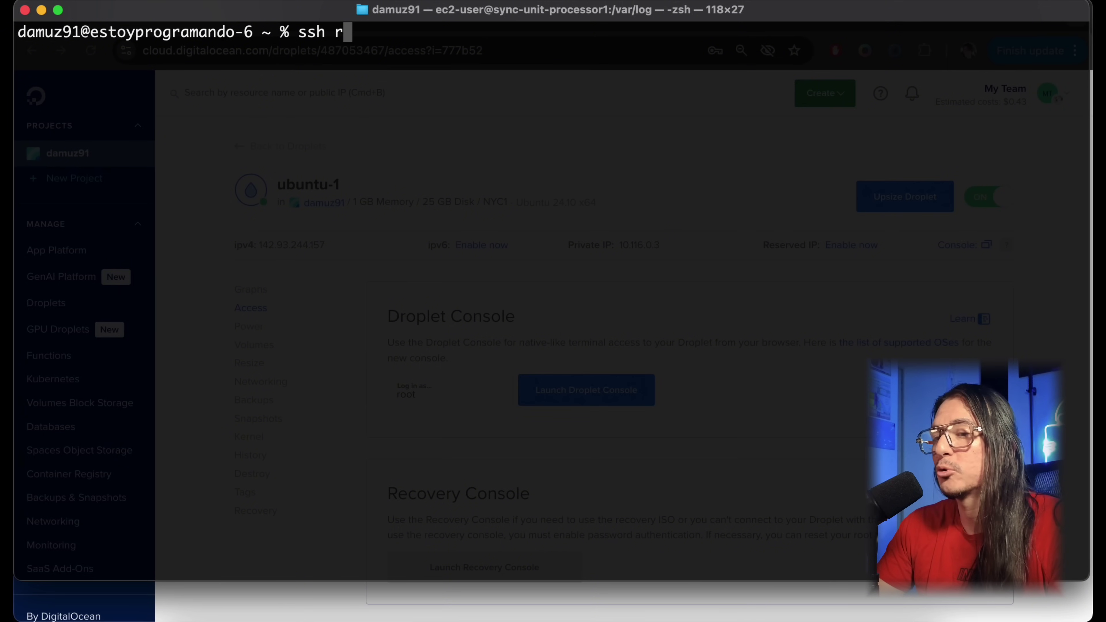
text(oot@)
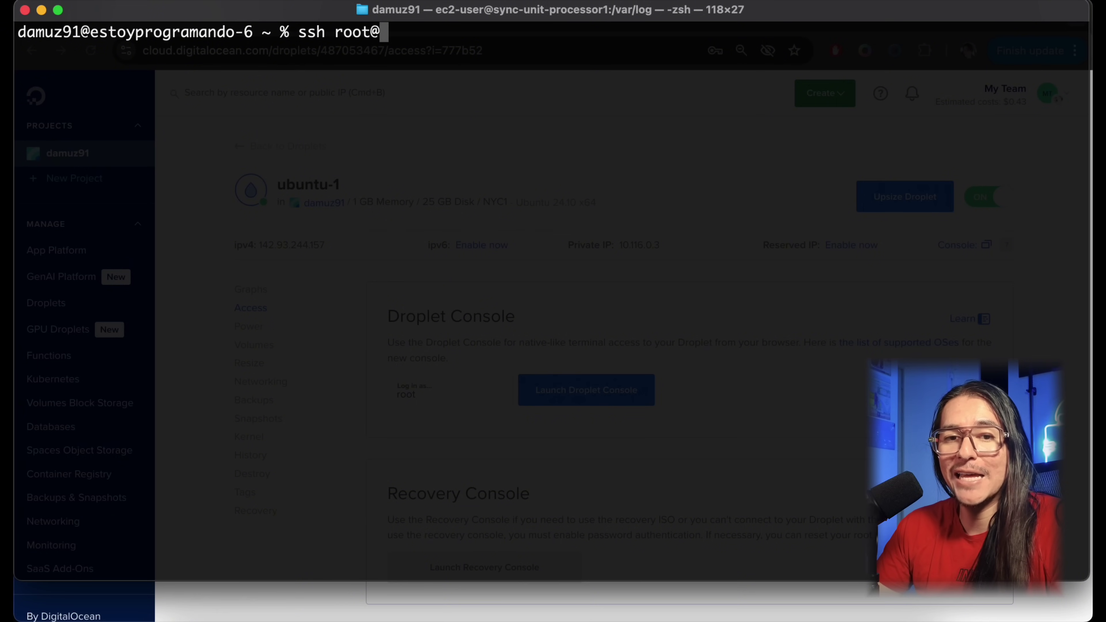
key(super+Tab)
click(686, 130)
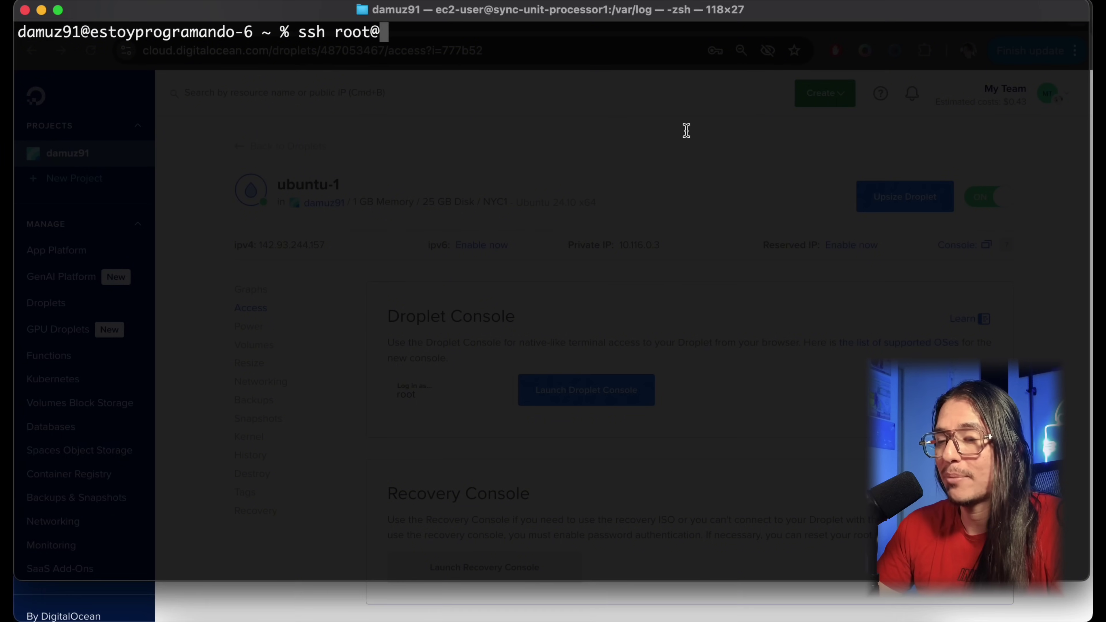
text(142.93.244.157)
key(Return)
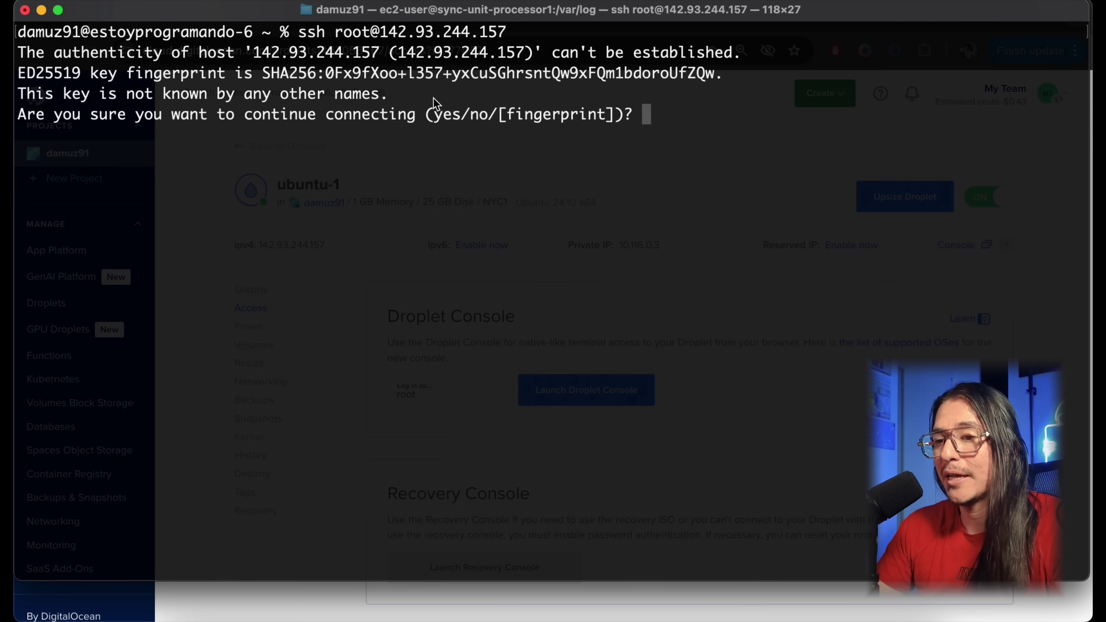
Step: Accept the host key, log in with the root password, and clear the screen
text(yes)
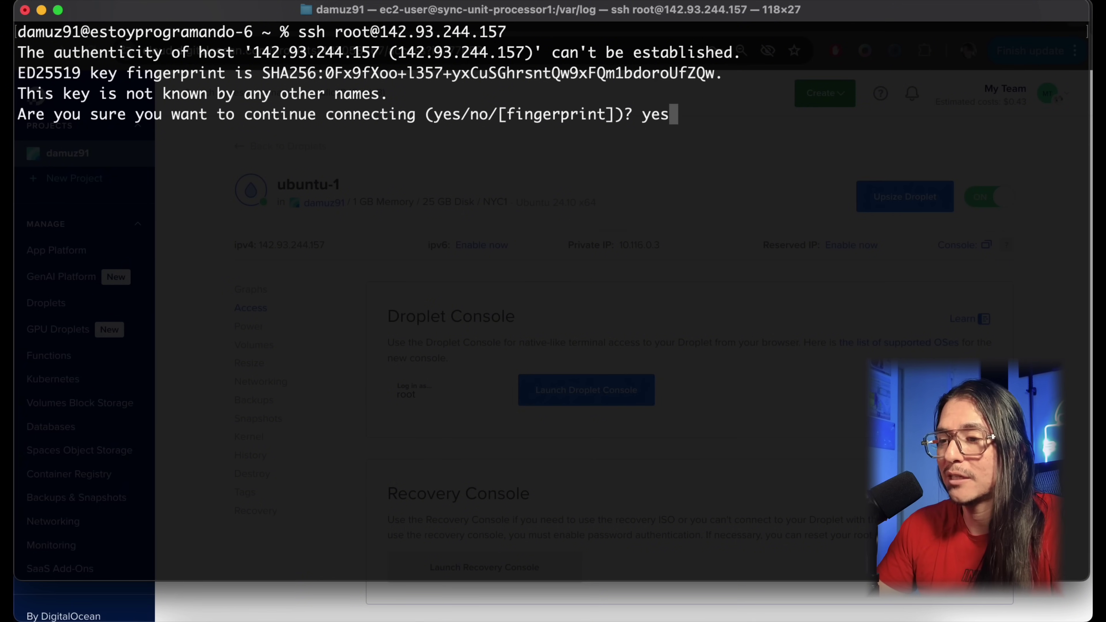
key(Return)
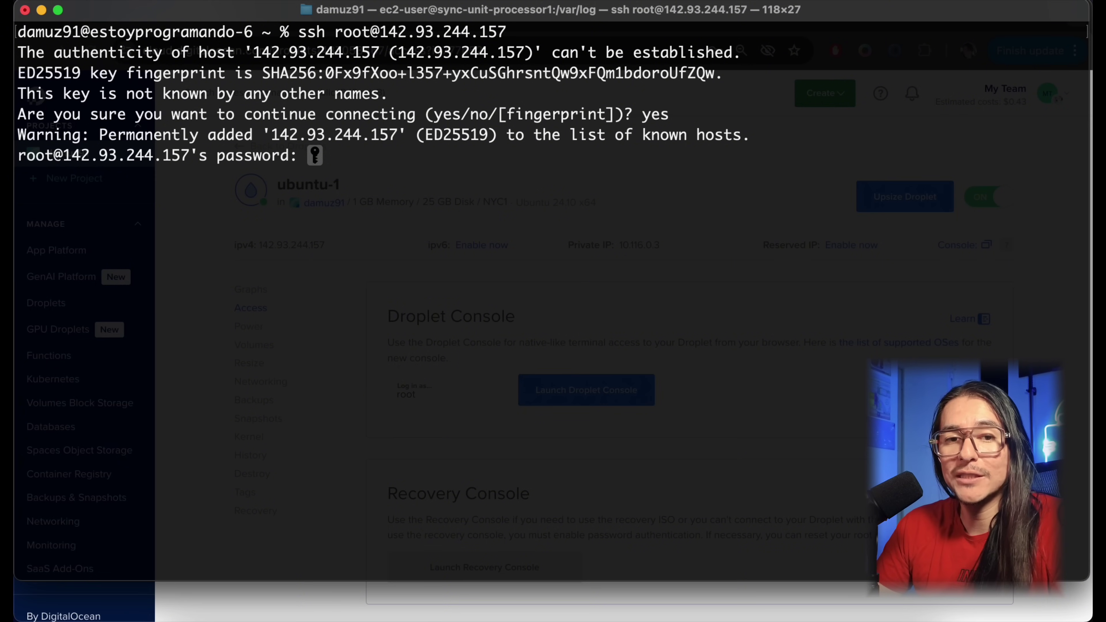
key(super+Tab)
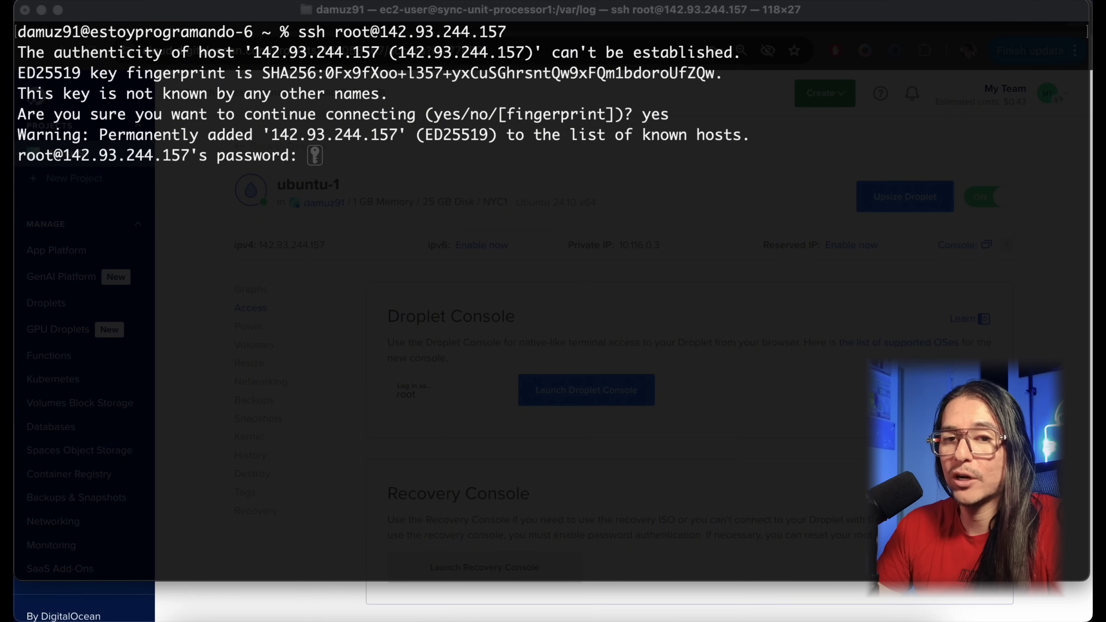
click(452, 304)
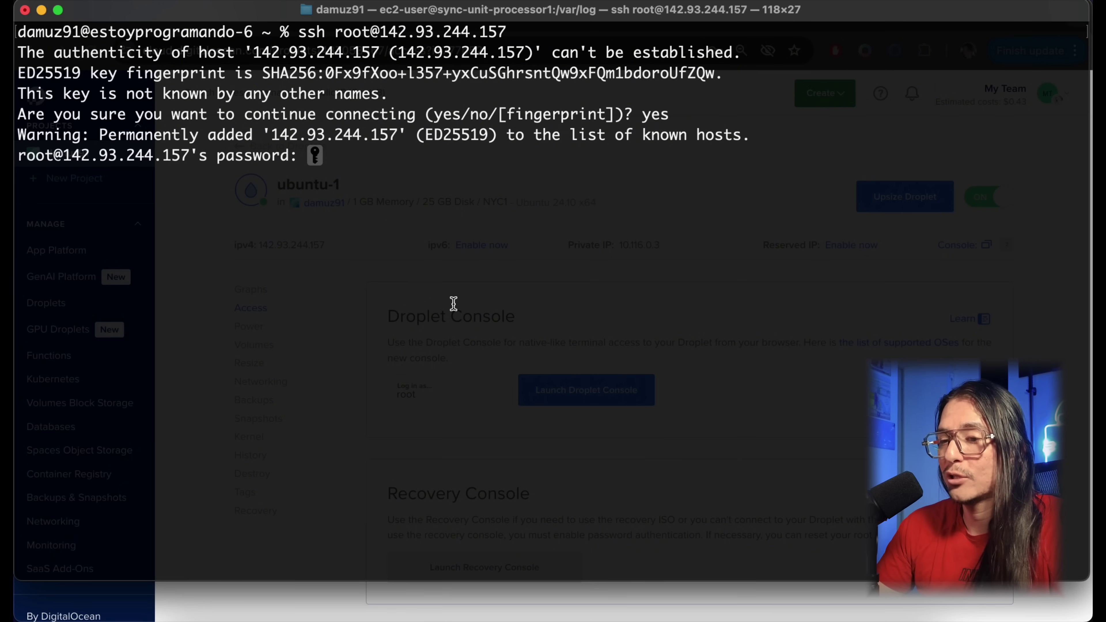
key(Return)
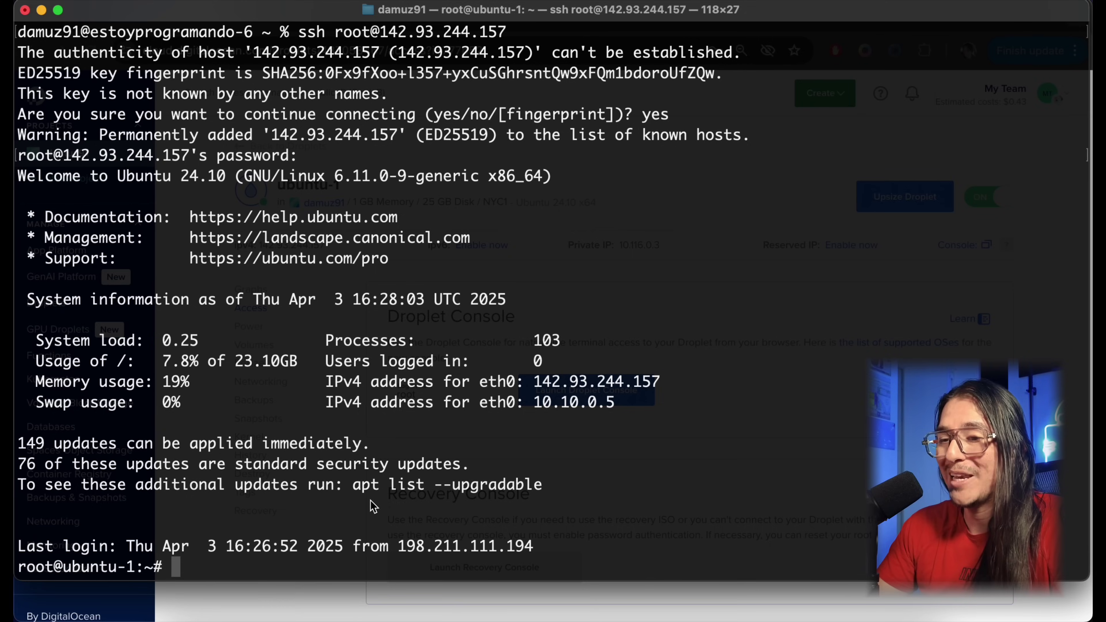
key(ctrl+l)
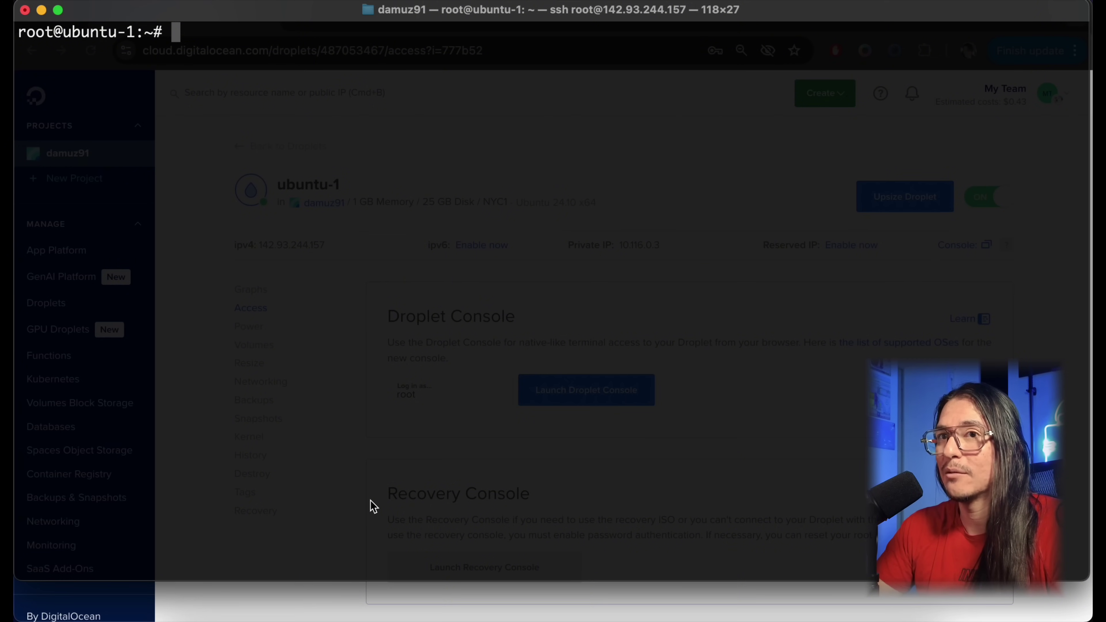
Step: Run apt update && apt upgrade -y, keep the local sshd_config, then clear the output
text(apt)
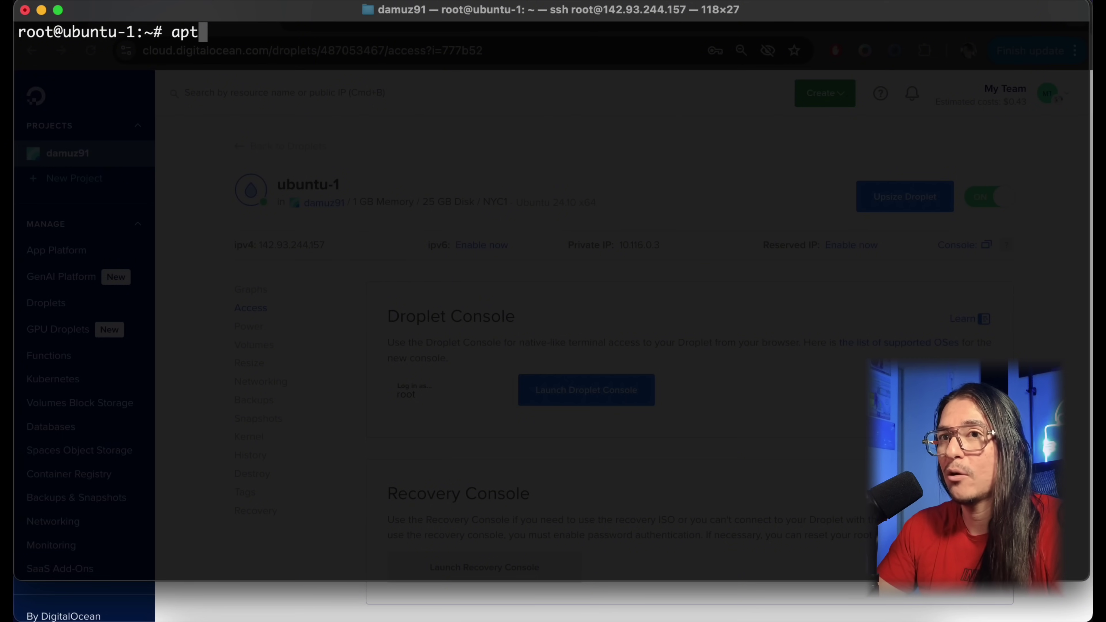
text( upgate )
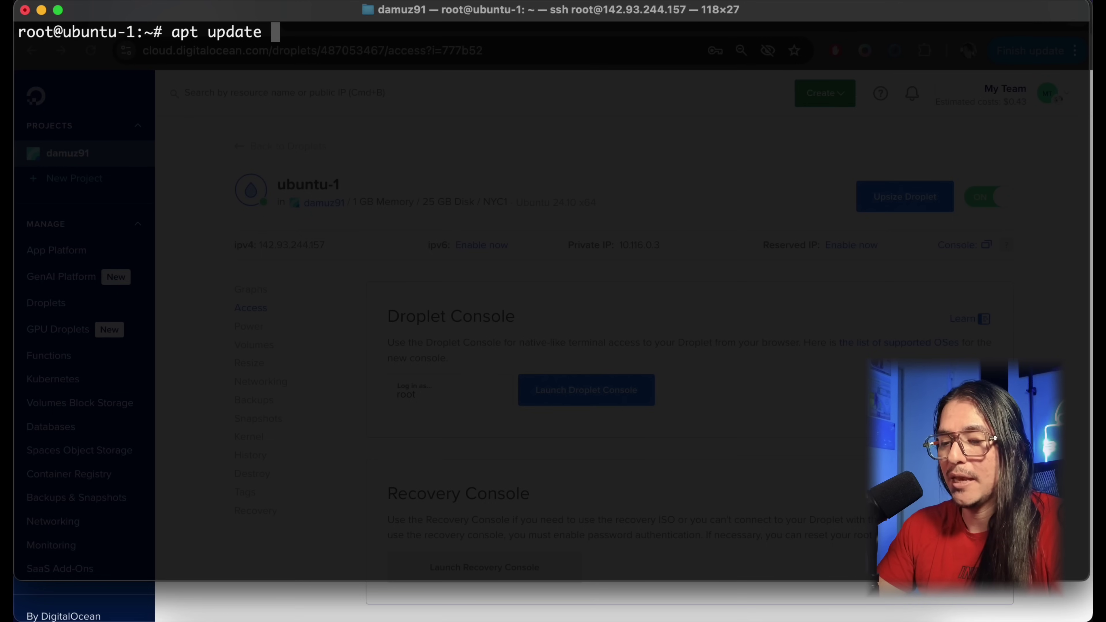
text(&& )
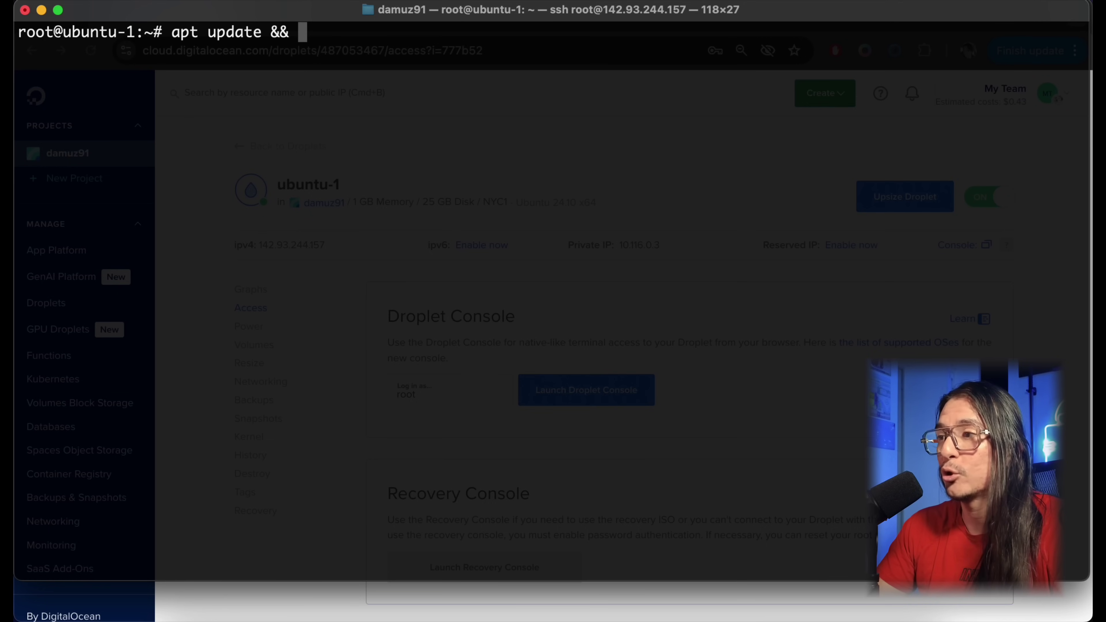
text(apt upgrade -y)
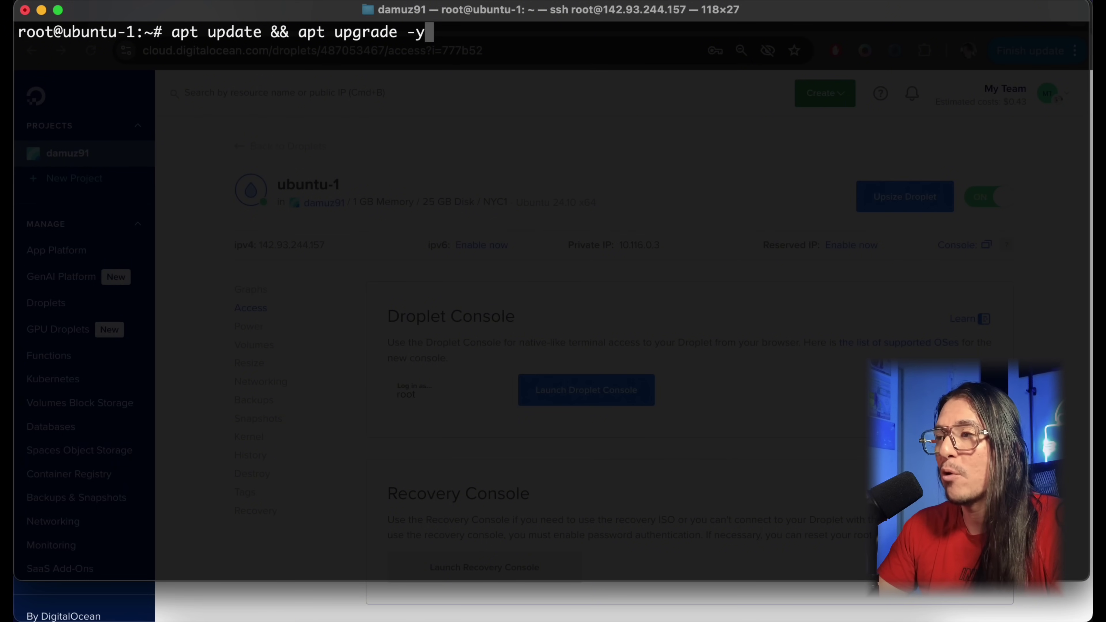
key(Return)
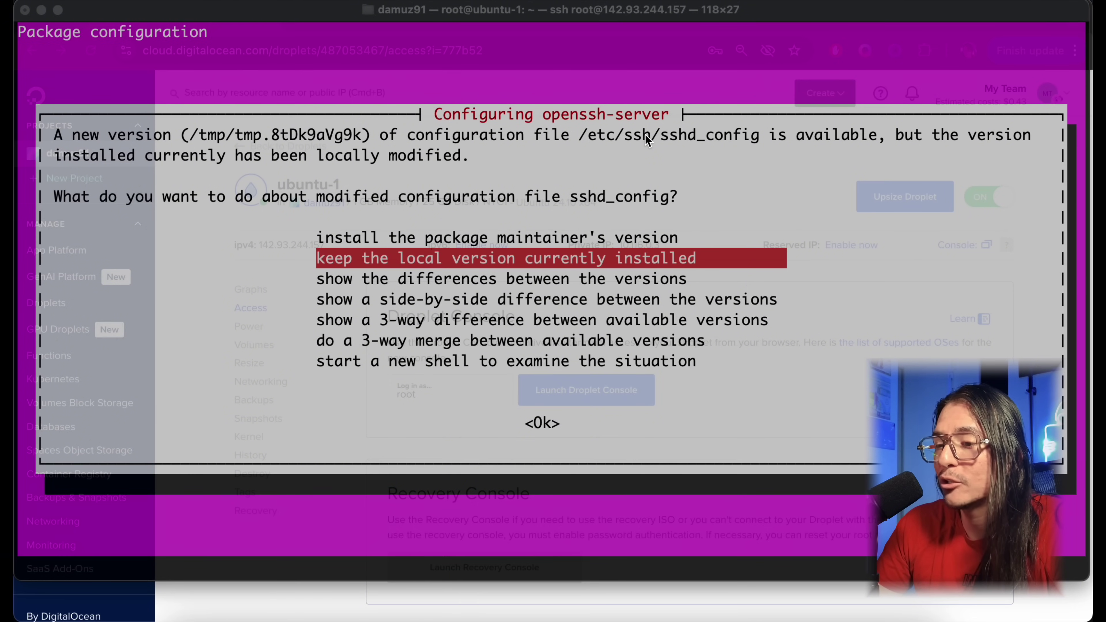
click(631, 384)
key(Return)
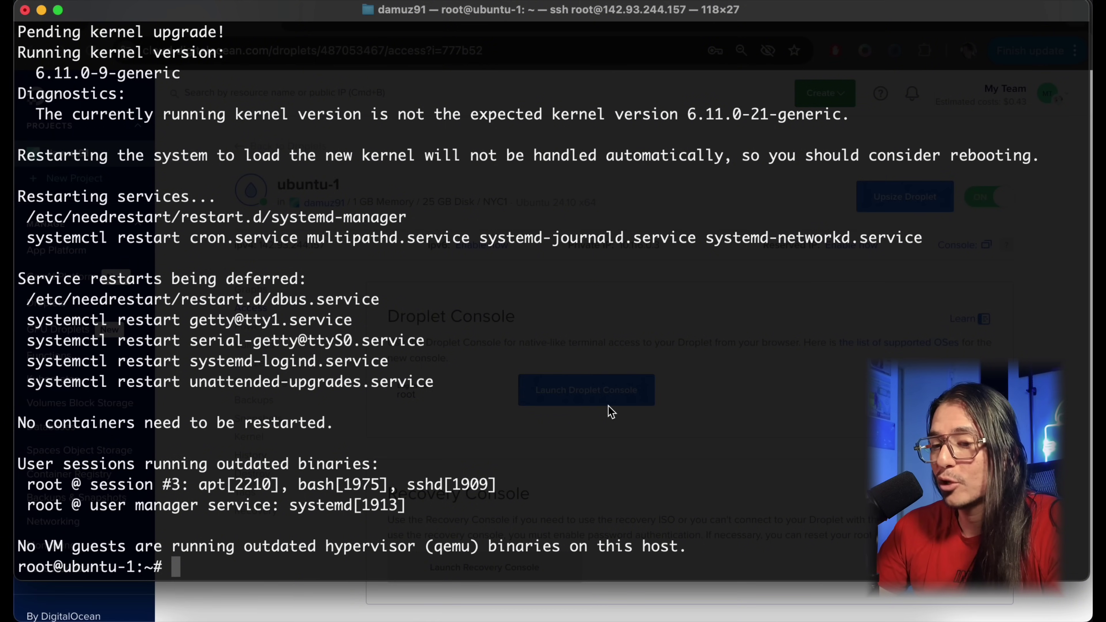
key(ctrl+l)
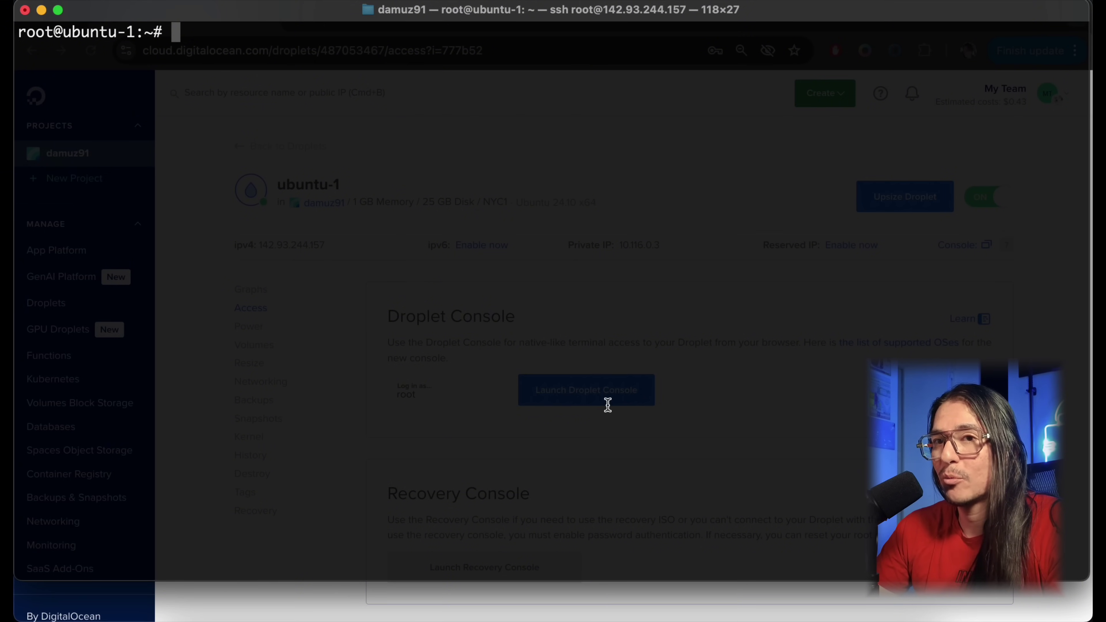
Step: Create user david with adduser, setting his password, leaving the info fields blank and confirming with Y
text(adduser david)
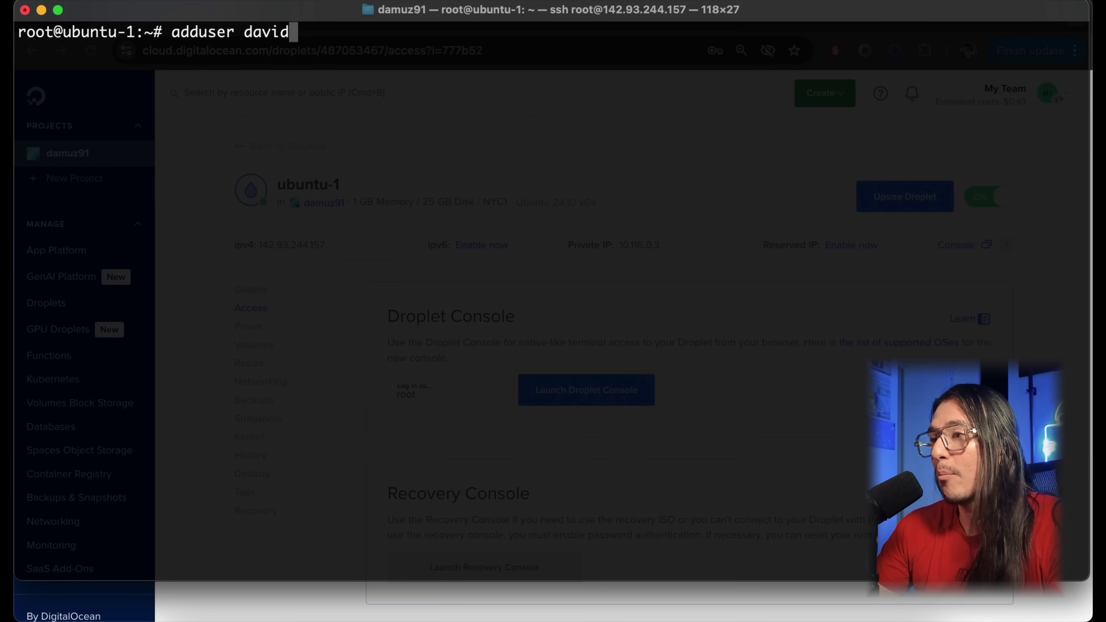
key(Return)
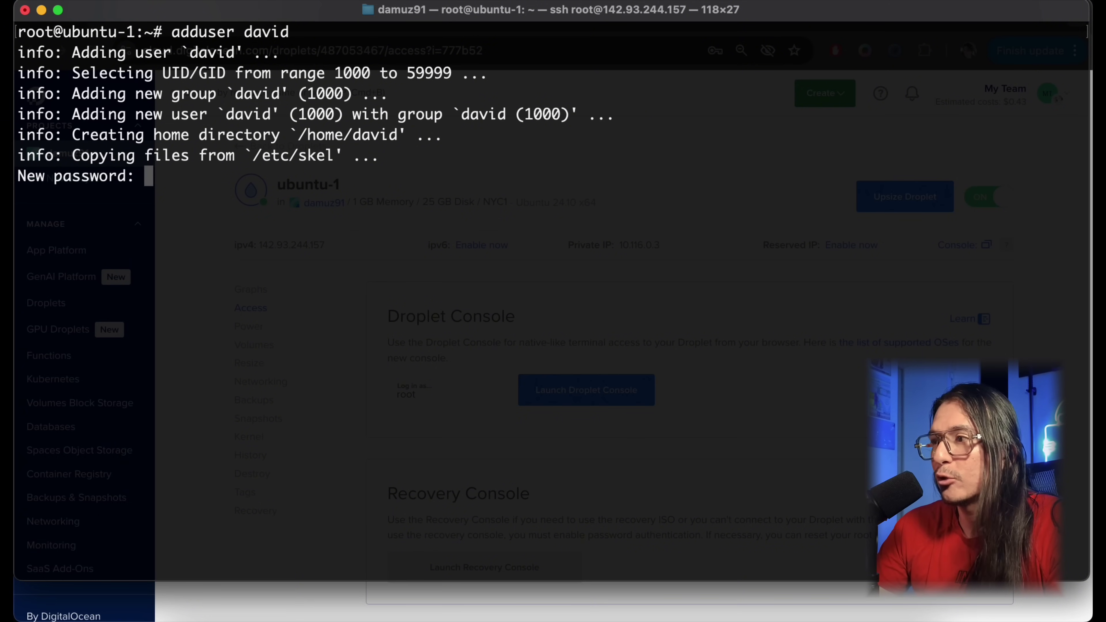
key(Return)
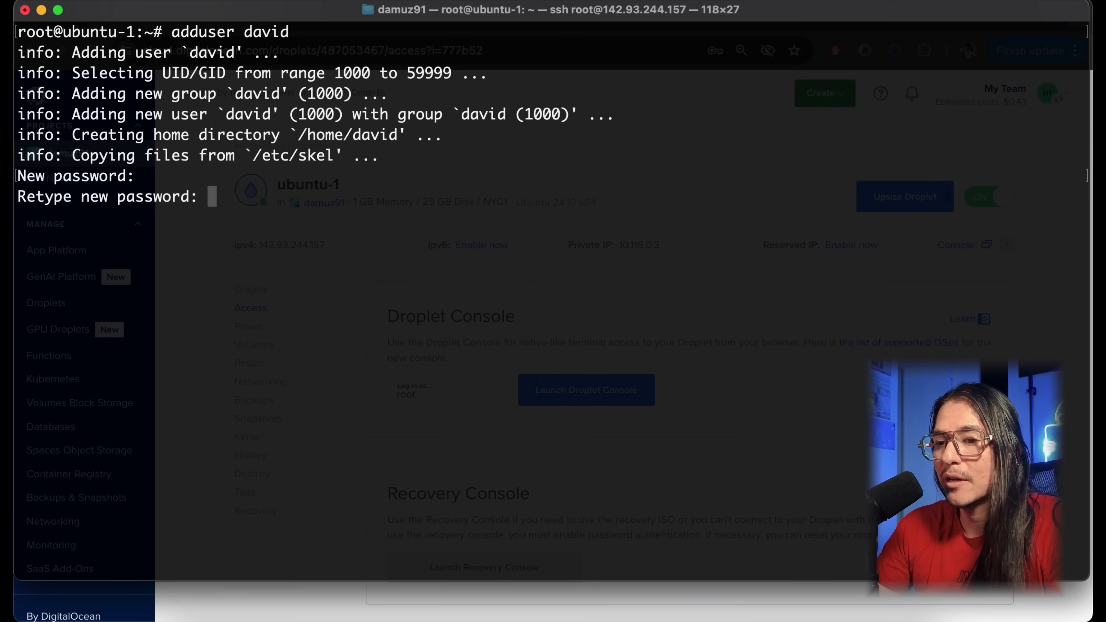
key(Return)
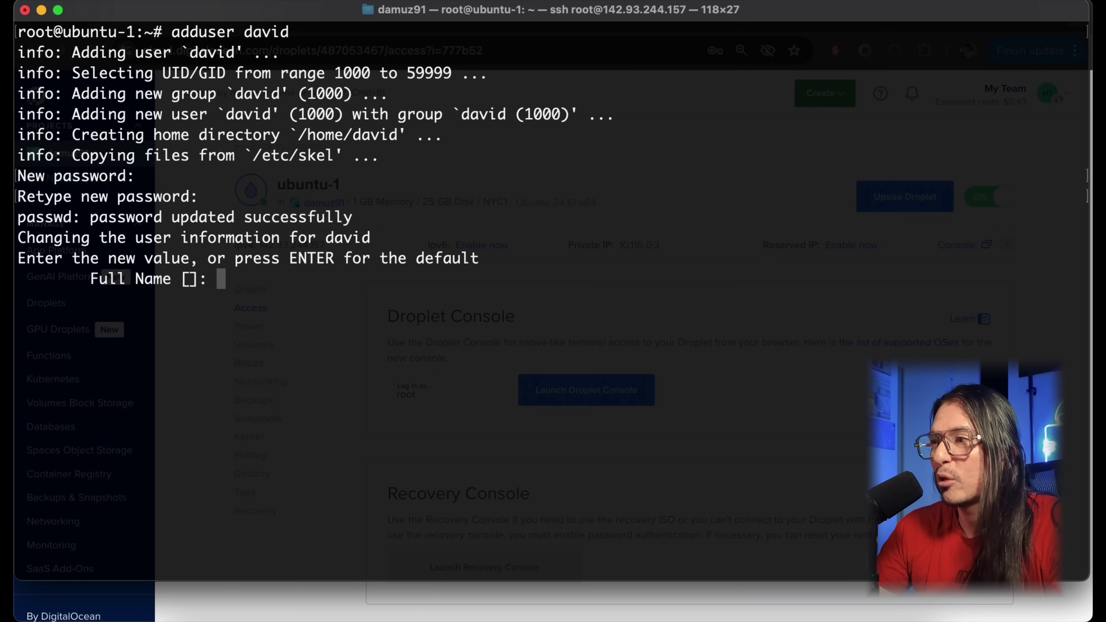
key(Return)
key(Return)
key(Return)
key(Return)
key(Return)
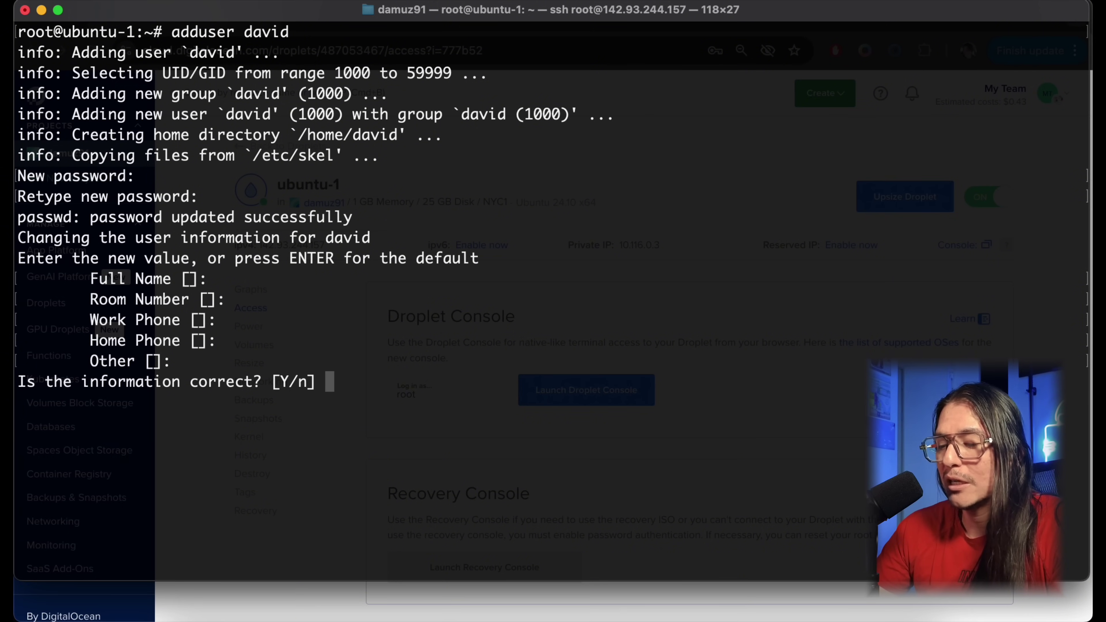
text(Y)
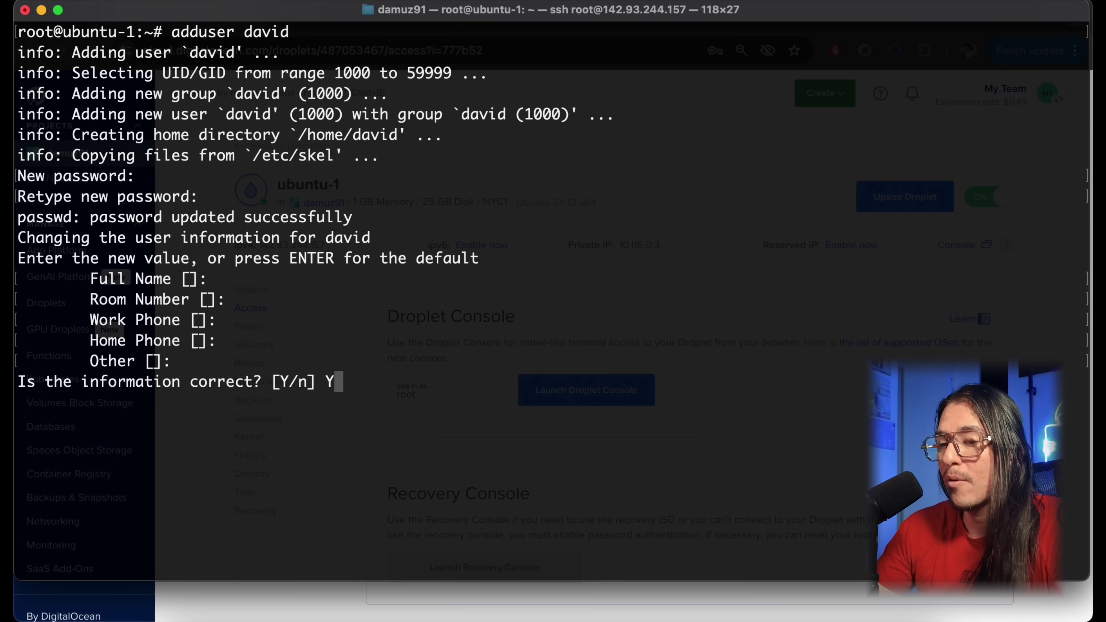
key(Return)
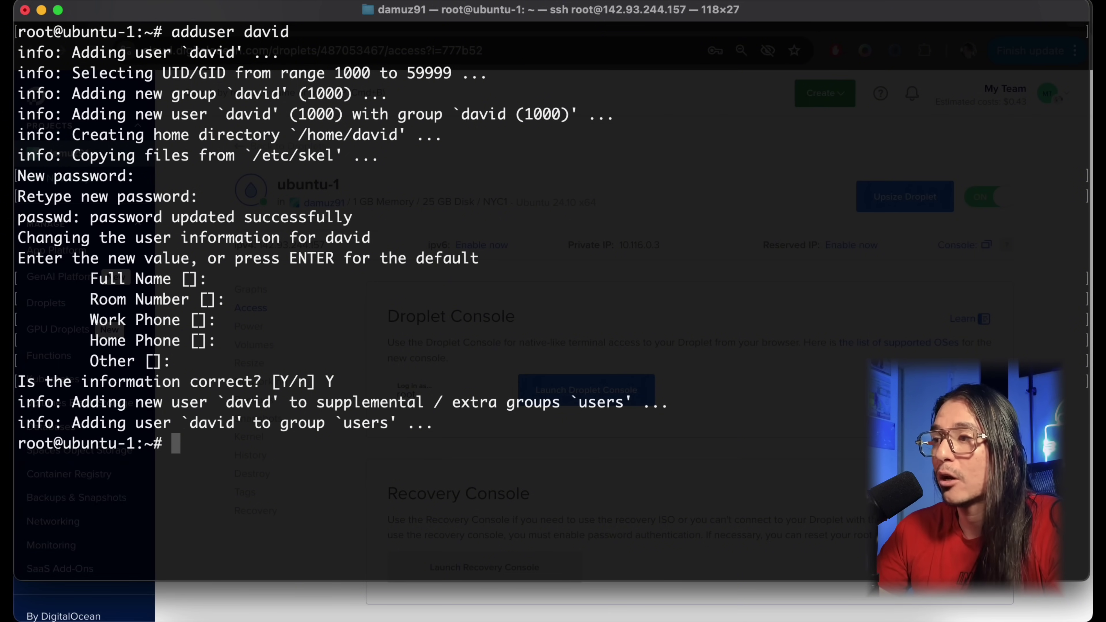
Step: Add david to the sudo group with usermod -aG sudo david, then exit the root session
text(u)
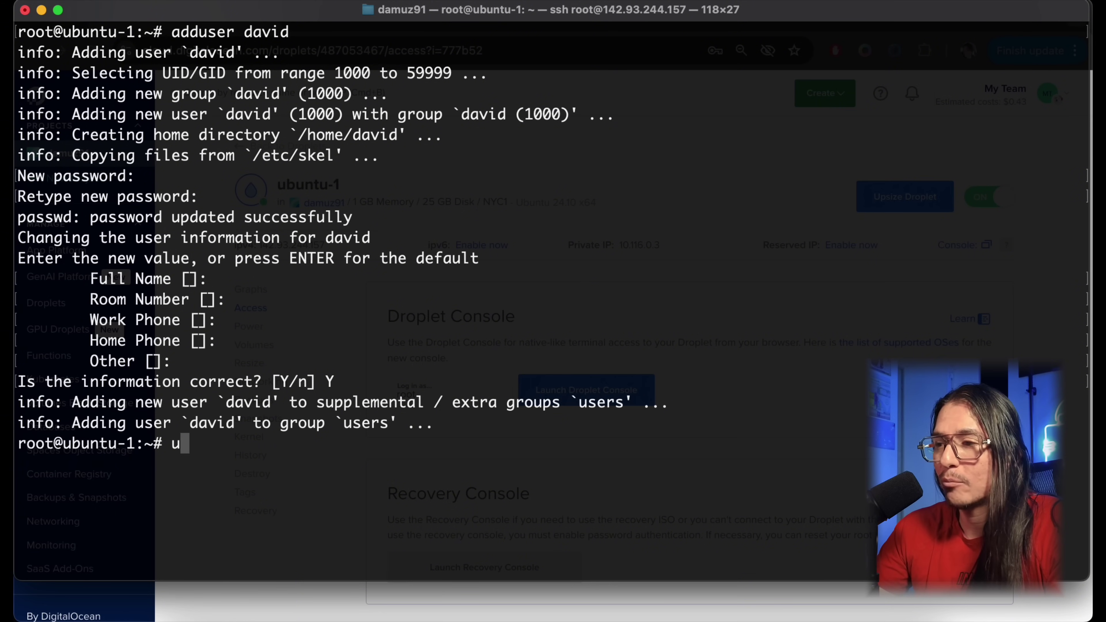
text(sermond -)
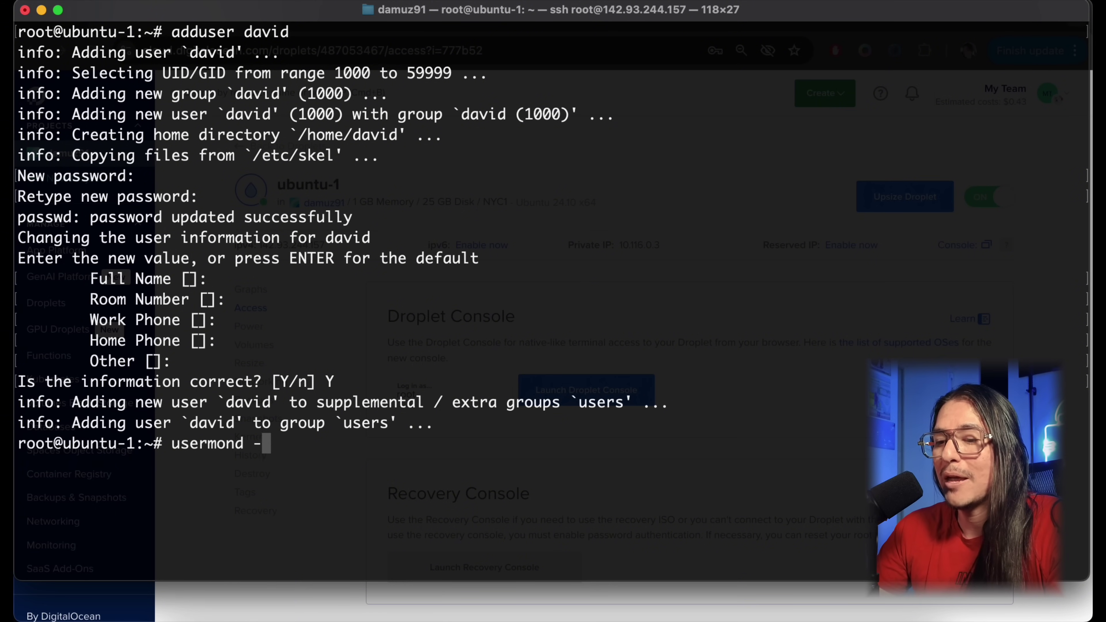
text(aG)
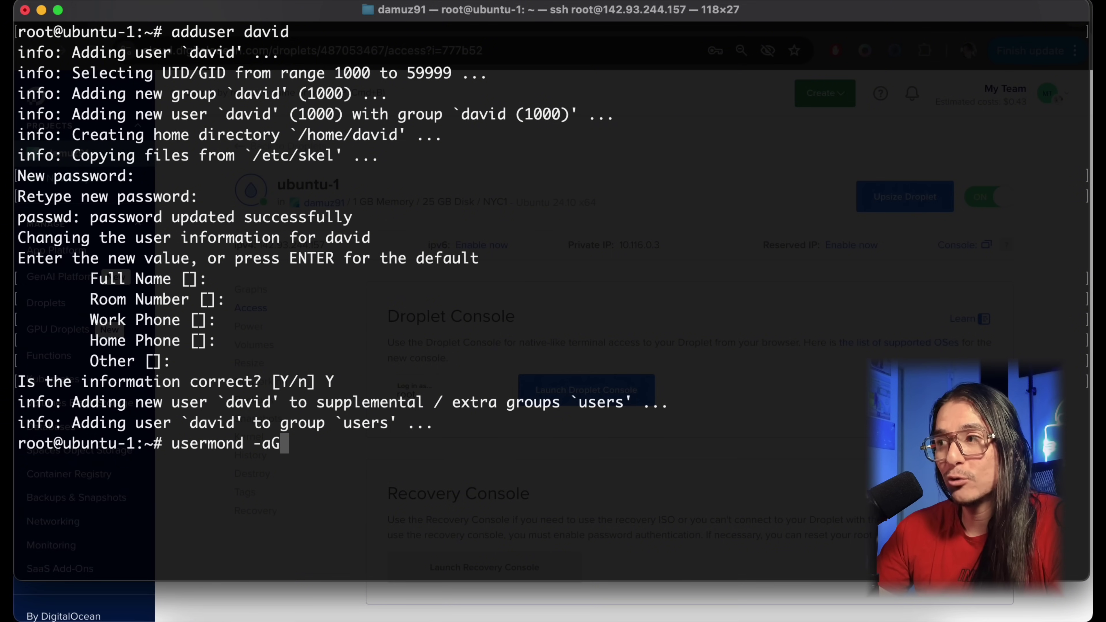
text( sudo david)
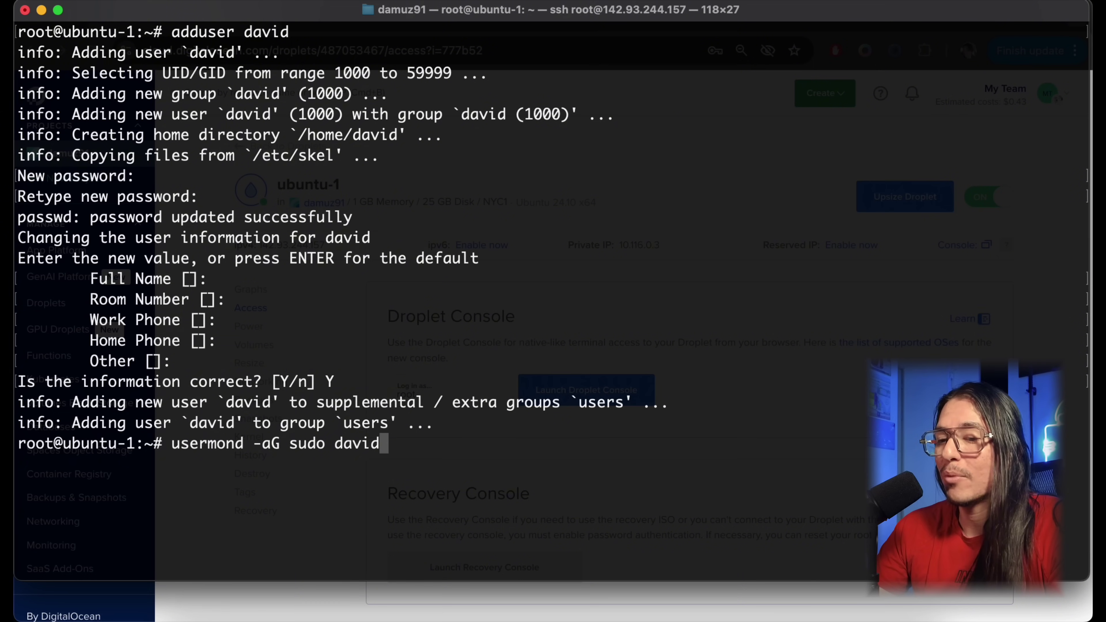
key(Return)
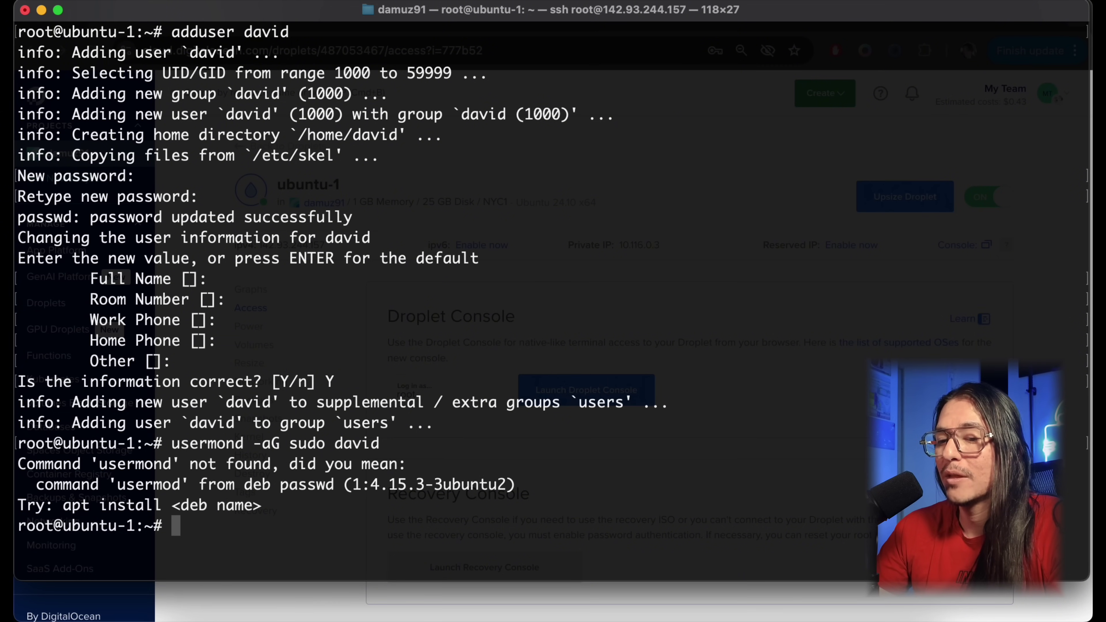
key(Up)
key(Left)
key(Left)
key(Left)
key(Left)
key(Left)
key(Left)
key(Left)
key(Left)
key(Left)
key(Left)
key(Left)
key(Left)
key(Left)
key(Left)
key(Left)
key(Left)
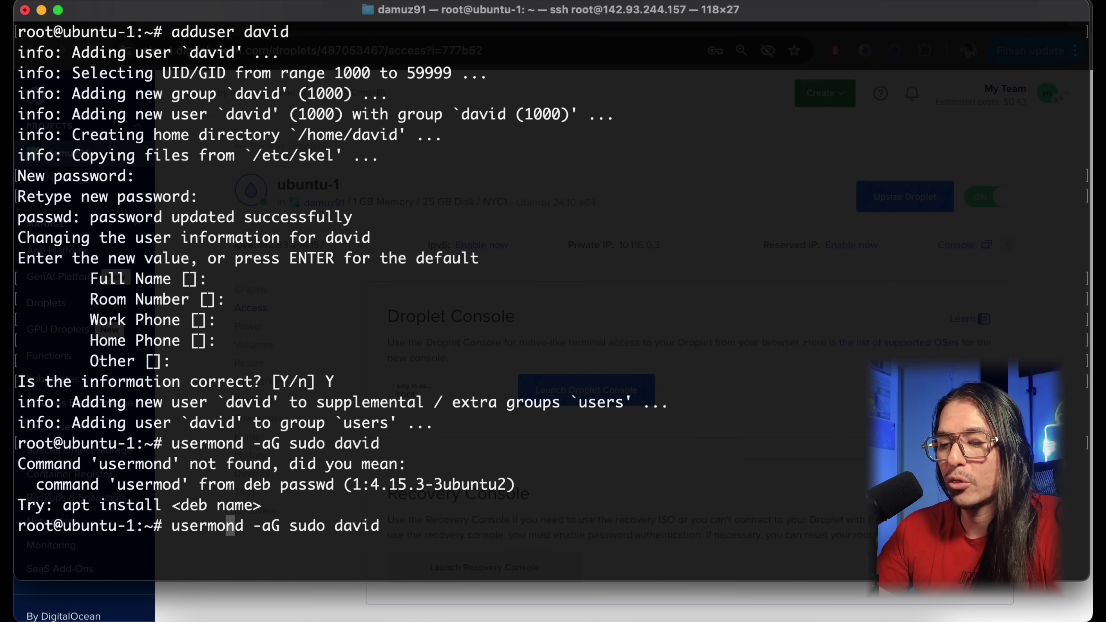
key(BackSpace)
key(Return)
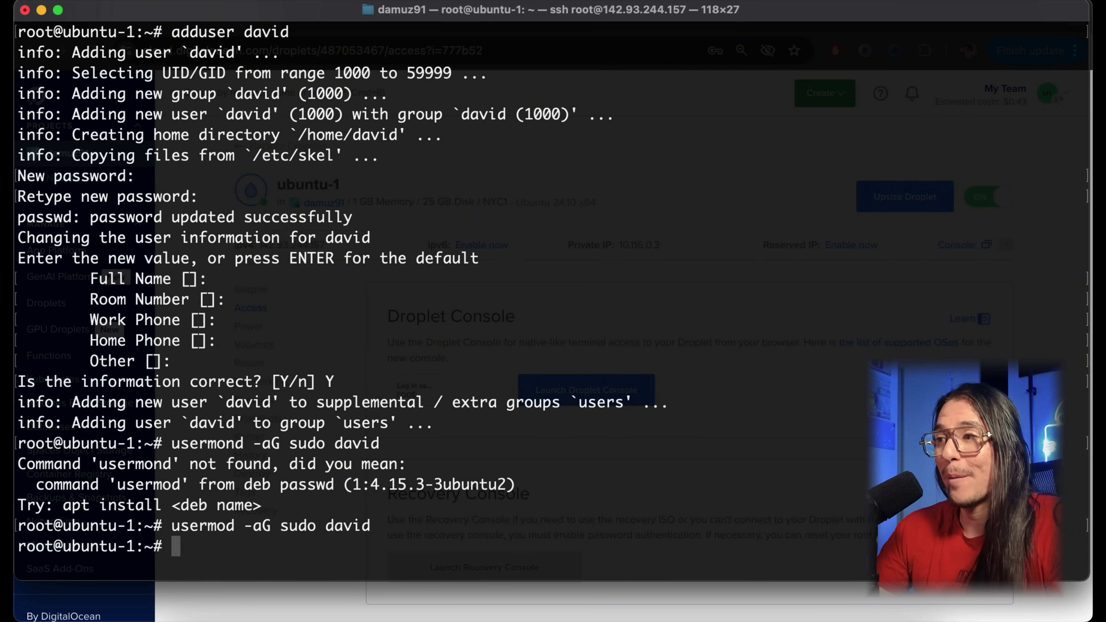
text(exit)
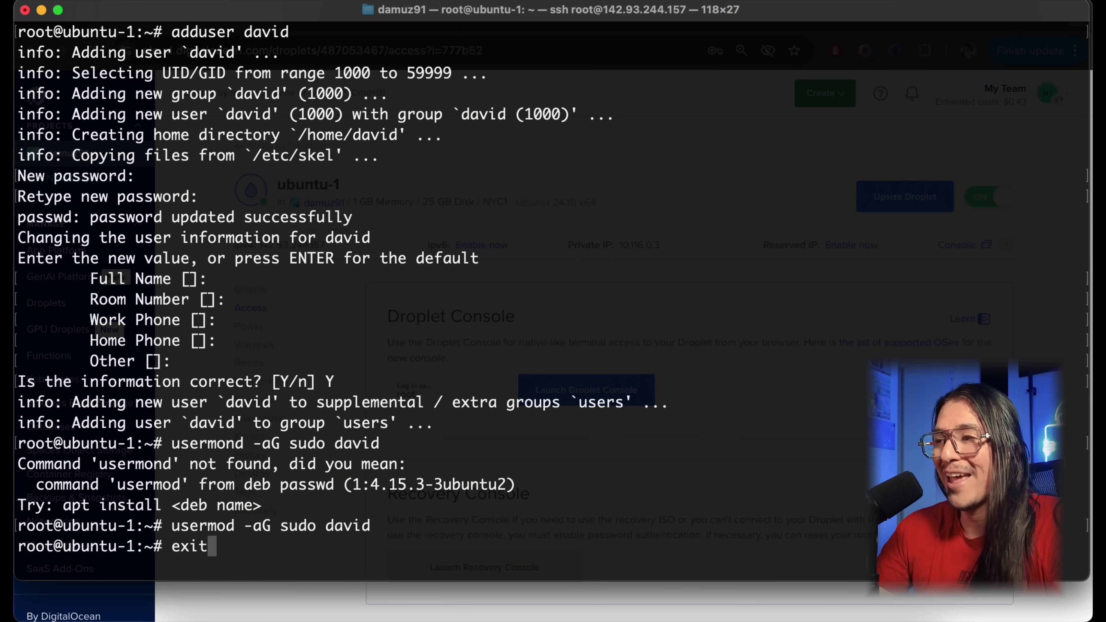
key(Return)
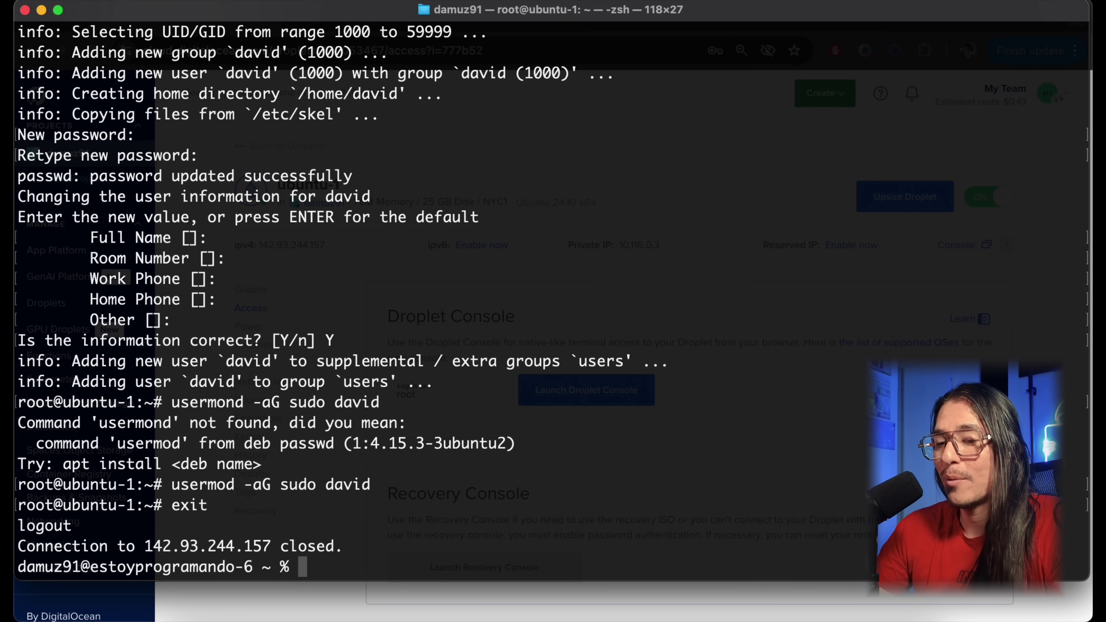
text(ssh root@142.93.244.157)
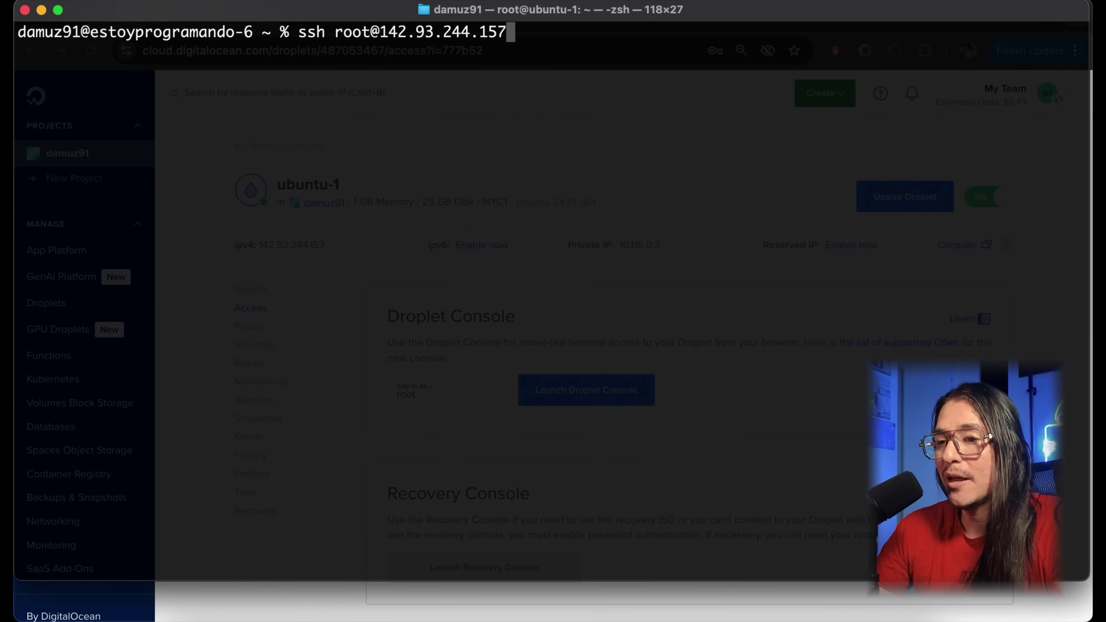
key(alt+Left)
key(alt+Left)
click(348, 31)
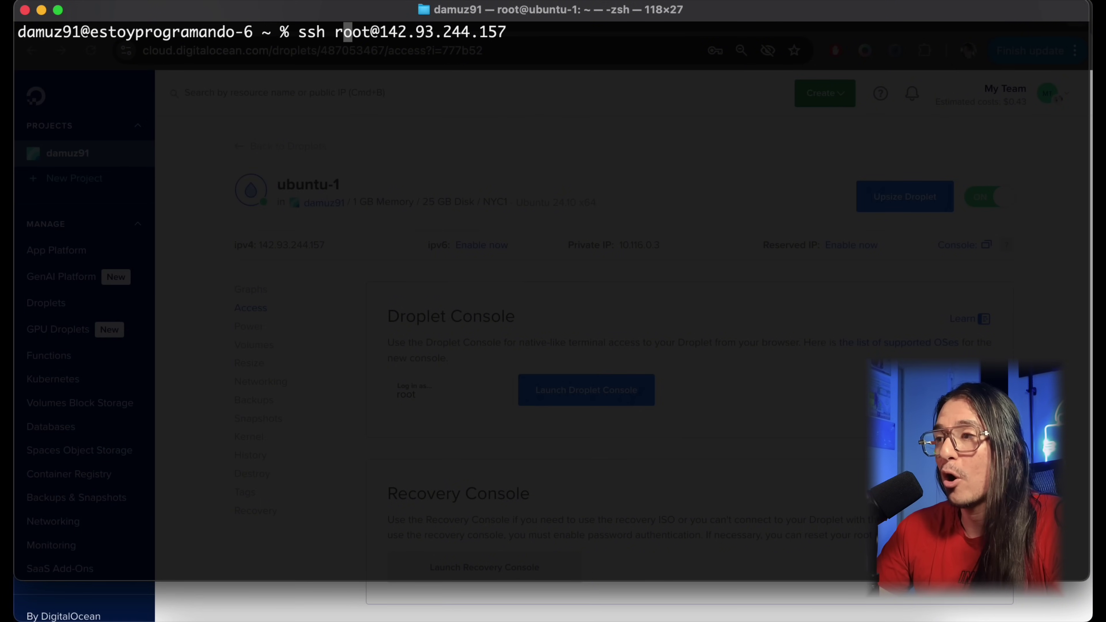
key(Right)
key(Right)
key(Right)
key(BackSpace)
key(BackSpace)
key(BackSpace)
key(BackSpace)
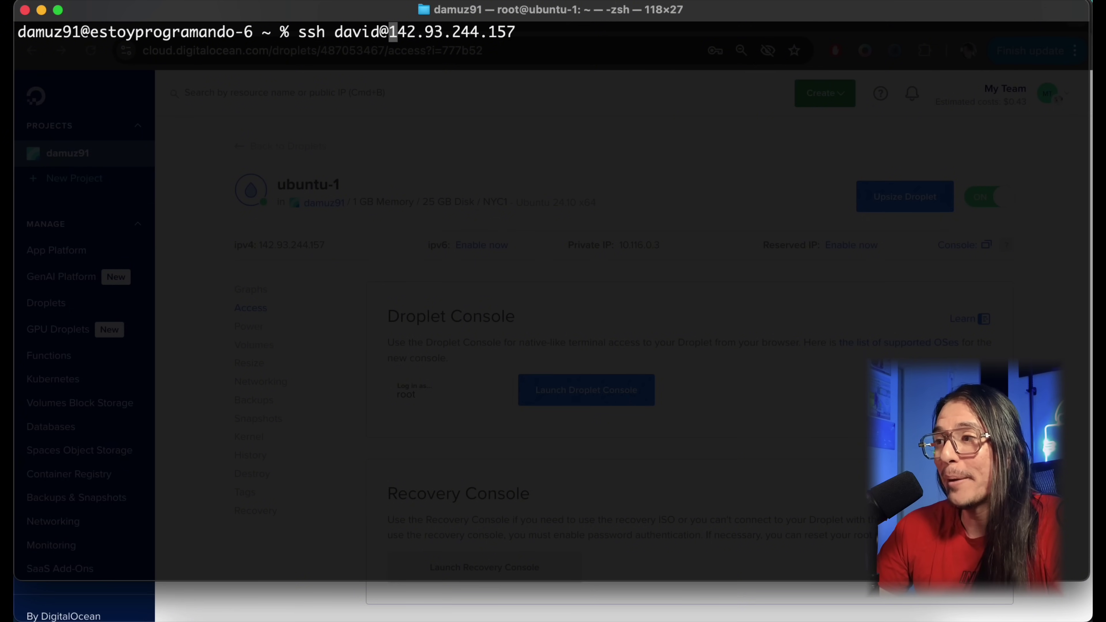
key(Left)
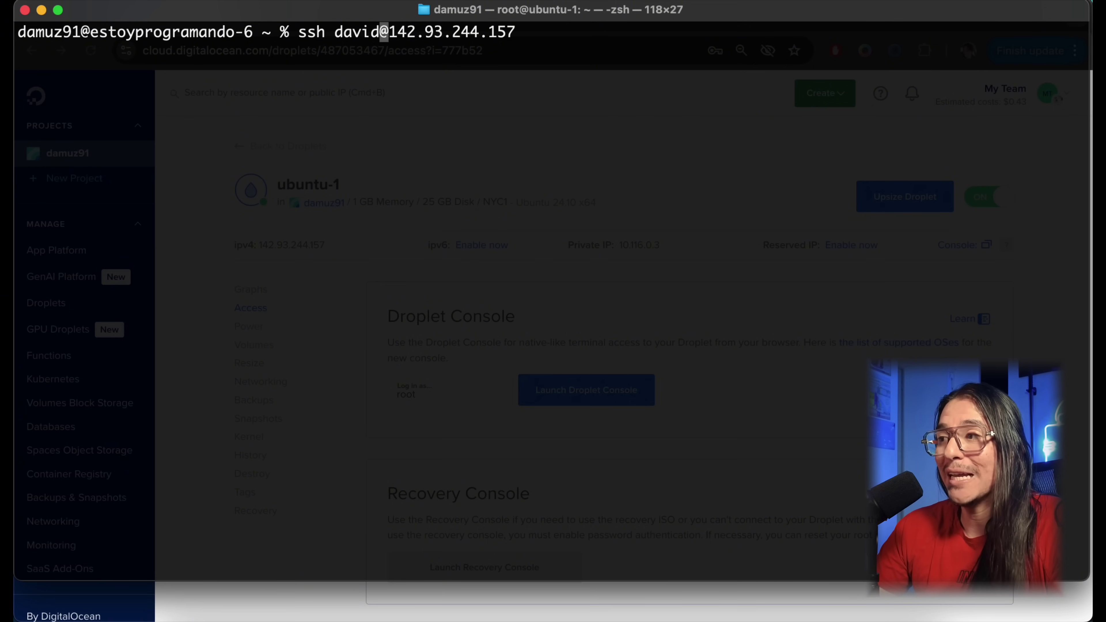
key(Right)
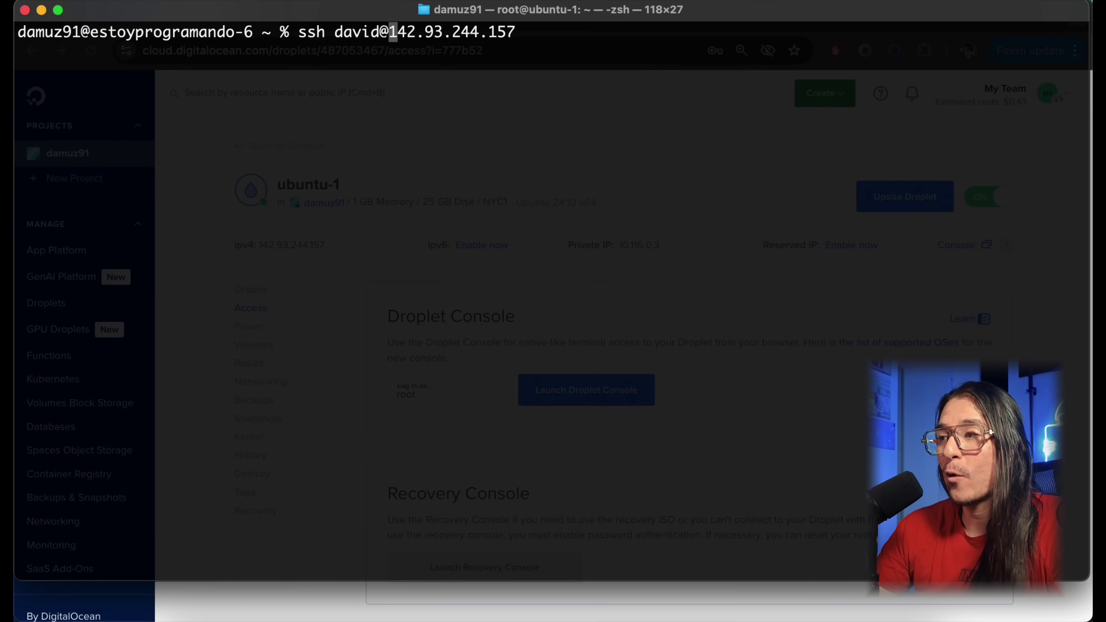
key(Right)
key(Right)
key(Right)
key(Right)
key(Right)
key(Right)
key(Right)
key(Right)
key(Right)
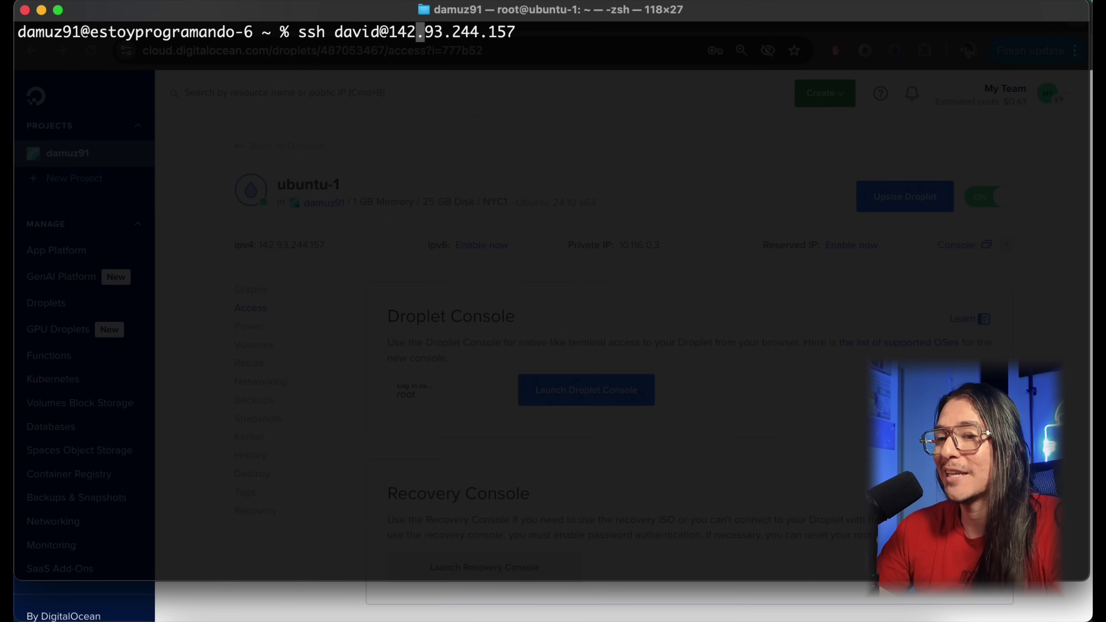
key(Right)
key(Right)
key(Right)
key(Right)
key(Right)
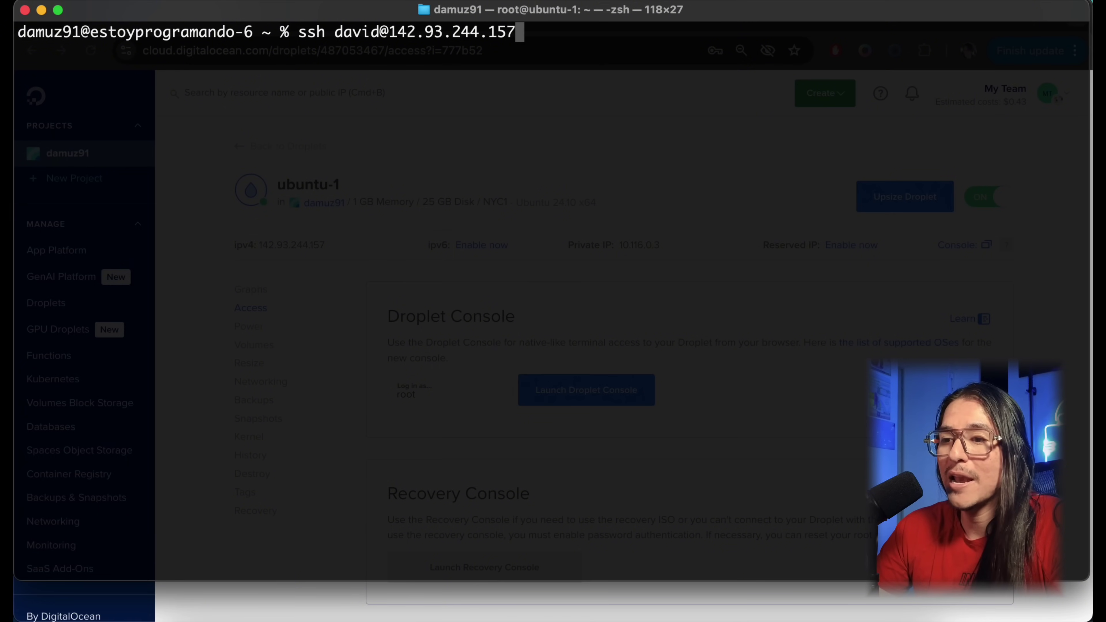
key(Return)
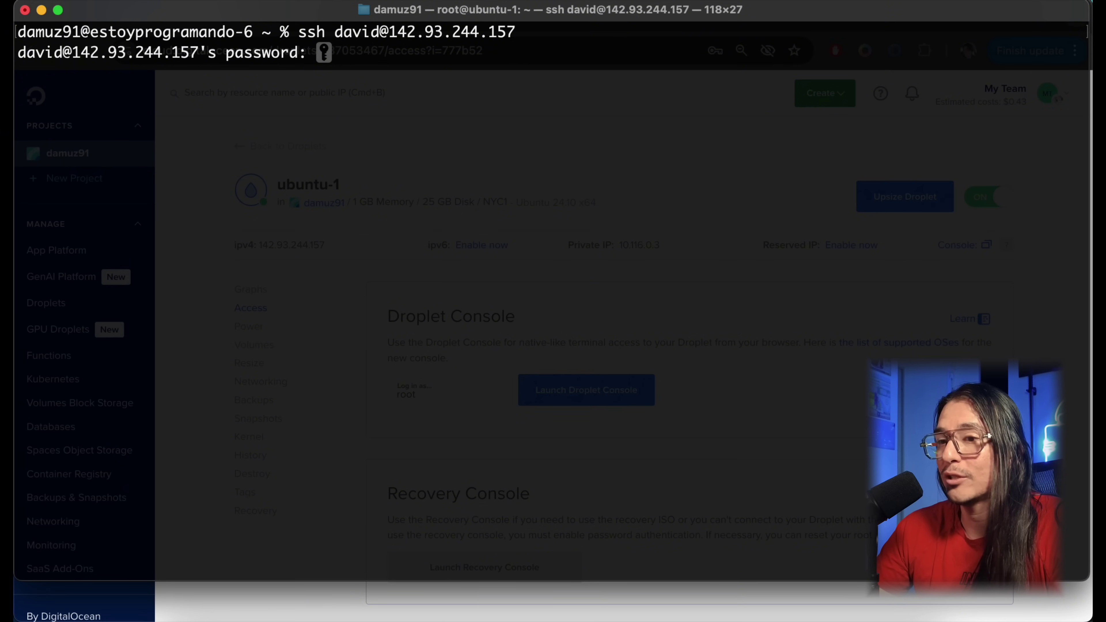
key(Return)
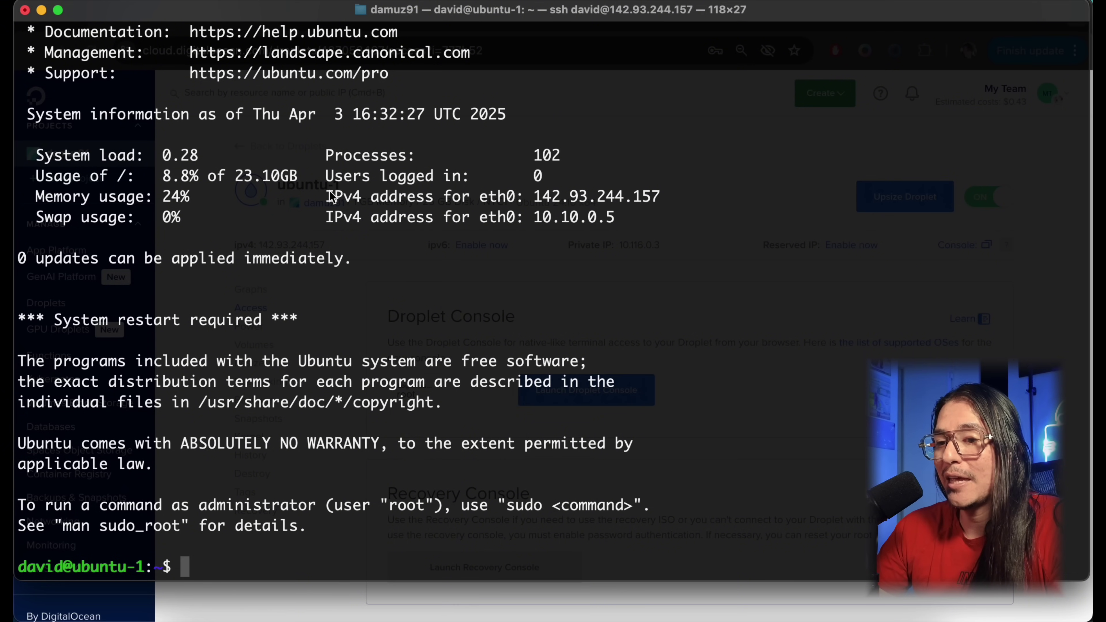
Step: Point out the ubuntu host name in david's prompt
click(38, 566)
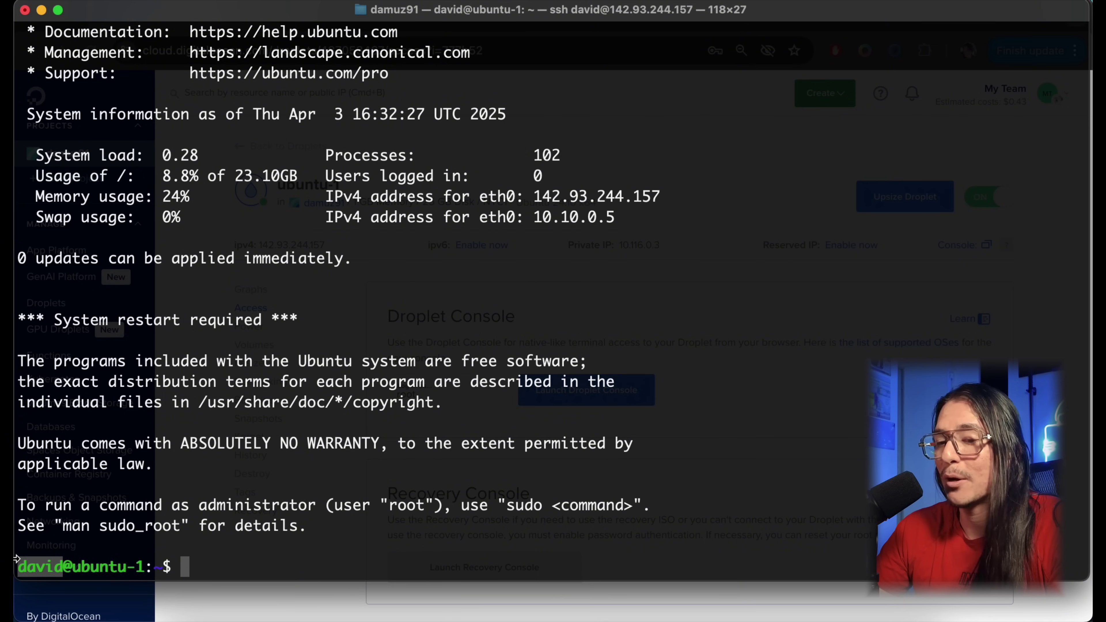
double_click(110, 568)
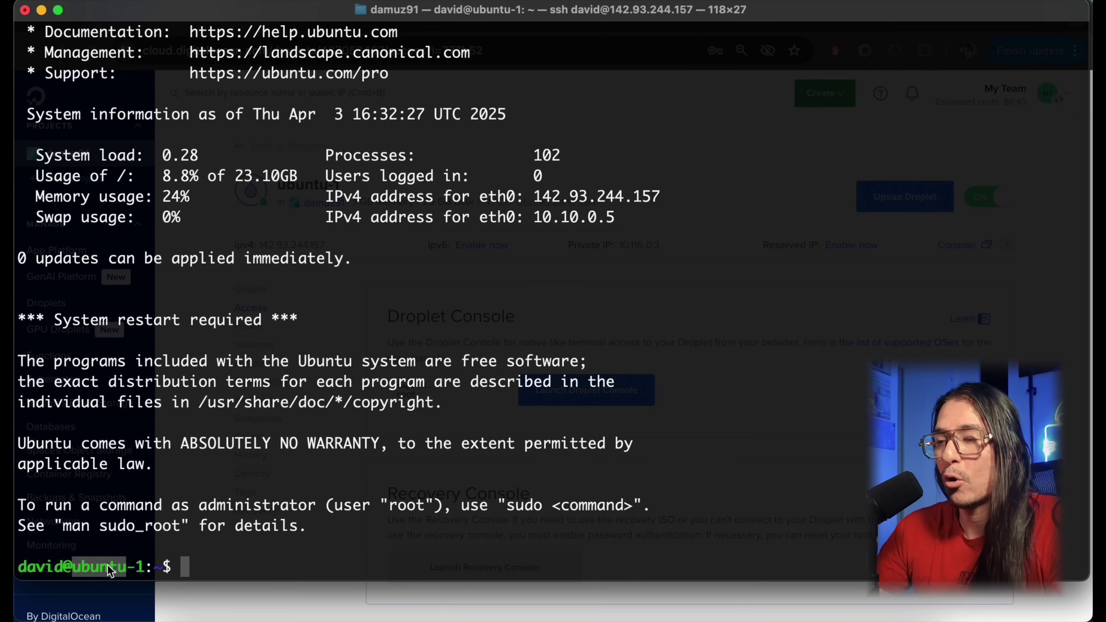
click(239, 421)
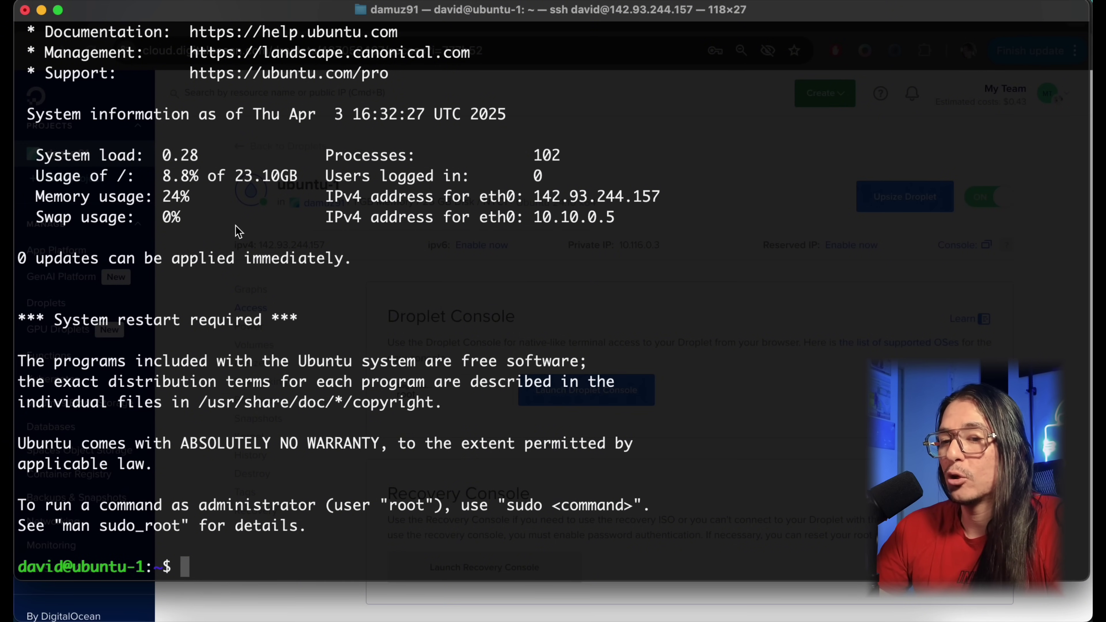
Step: Highlight system load 0.28, disk 8.8% of 23.10GB, memory 24% and swap 0%, then clear the screen
drag(37, 155, 203, 165)
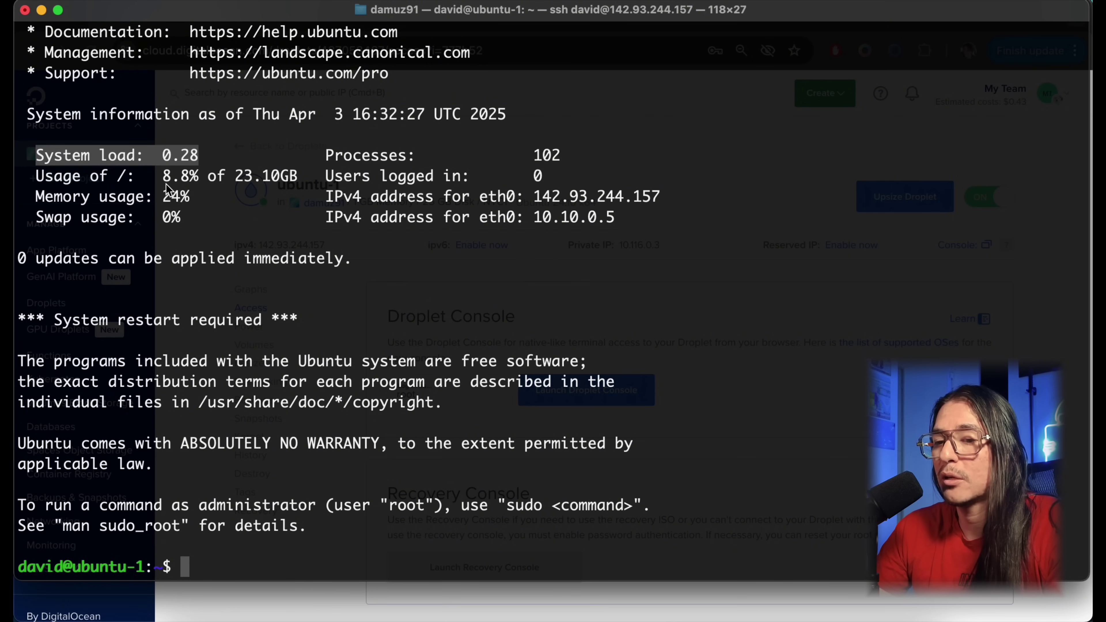
drag(164, 176, 296, 182)
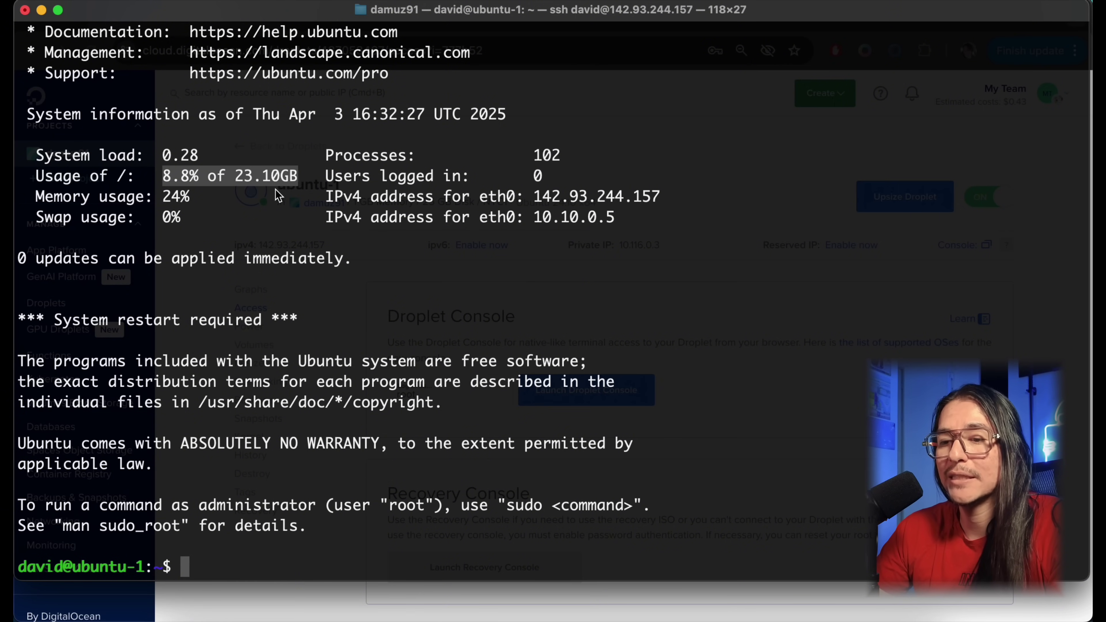
drag(217, 198, 102, 199)
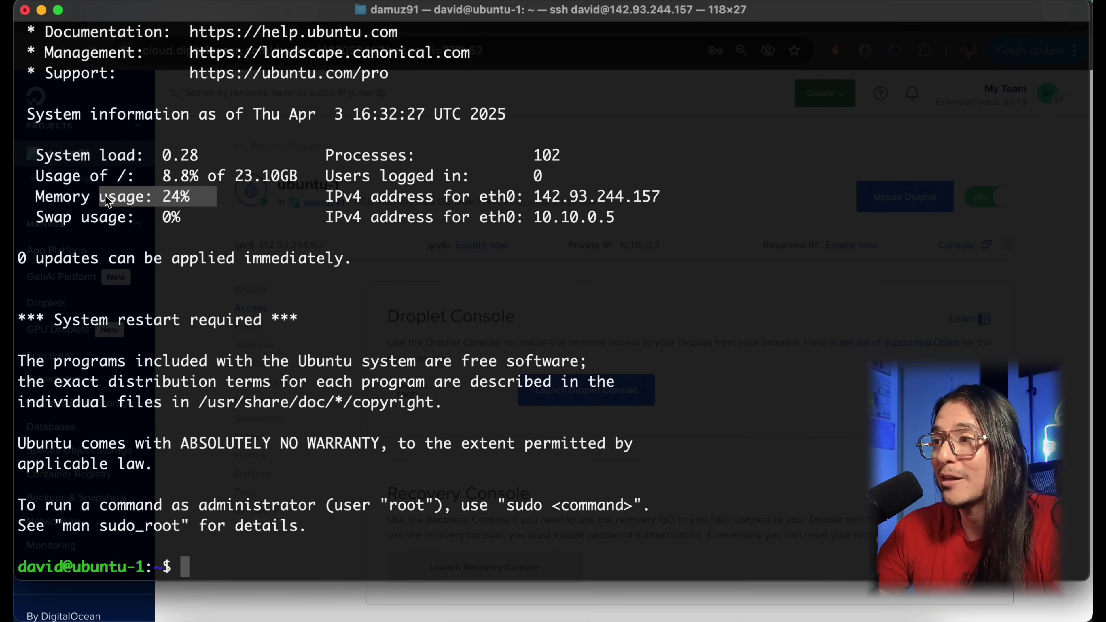
drag(37, 216, 200, 219)
click(198, 218)
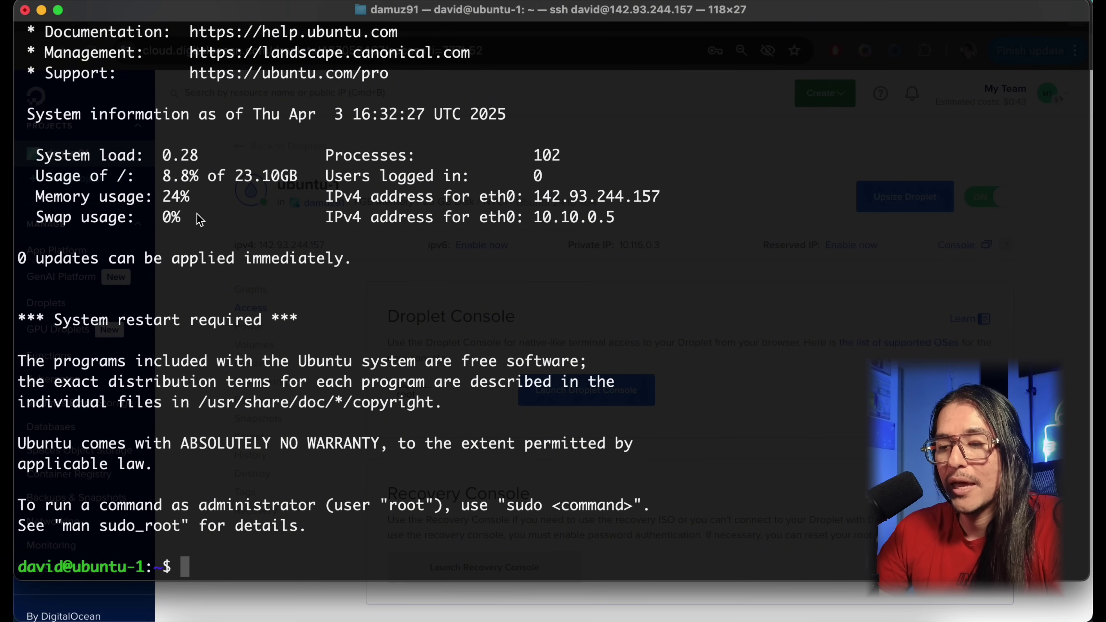
key(ctrl+l)
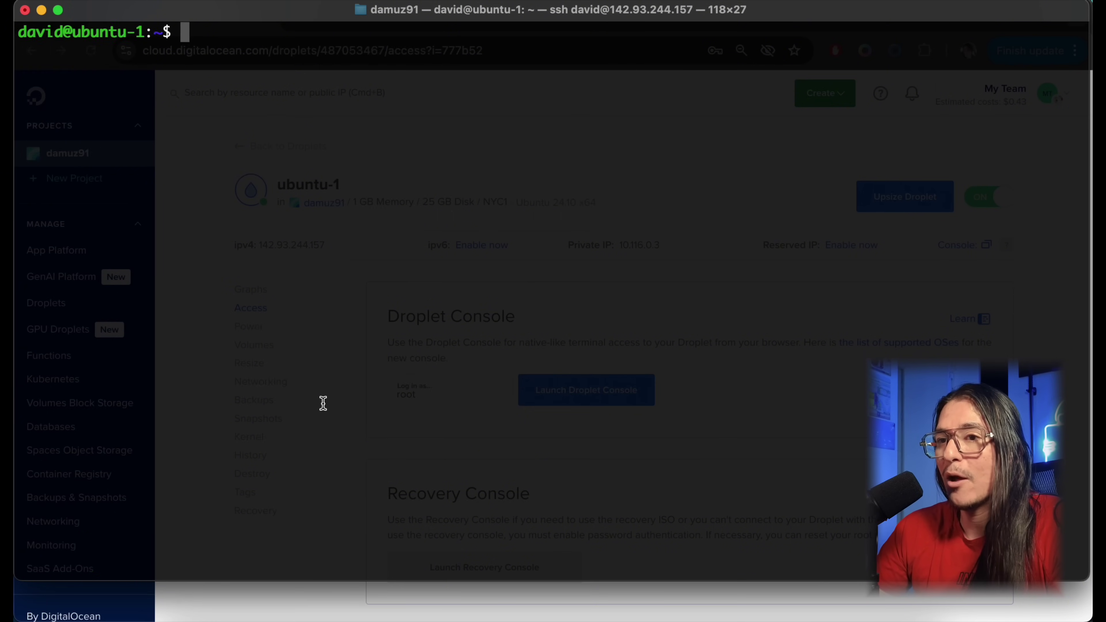